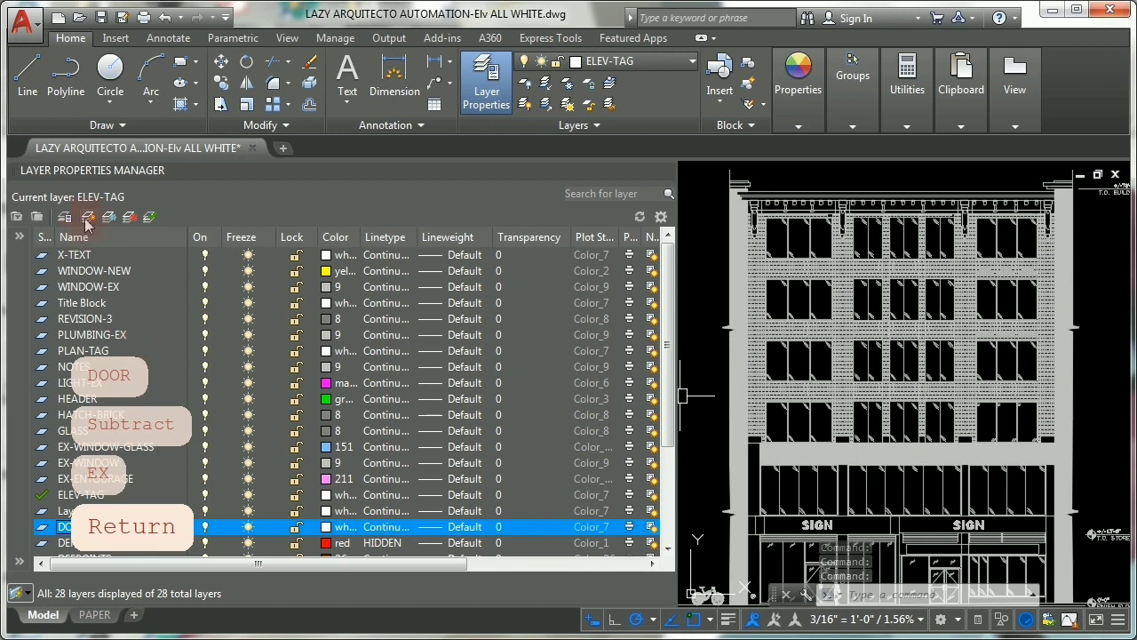
- Create a layer named DOOR-NEW and set its color to yellow
left_click(64, 216)
type("DOOR-NEW")
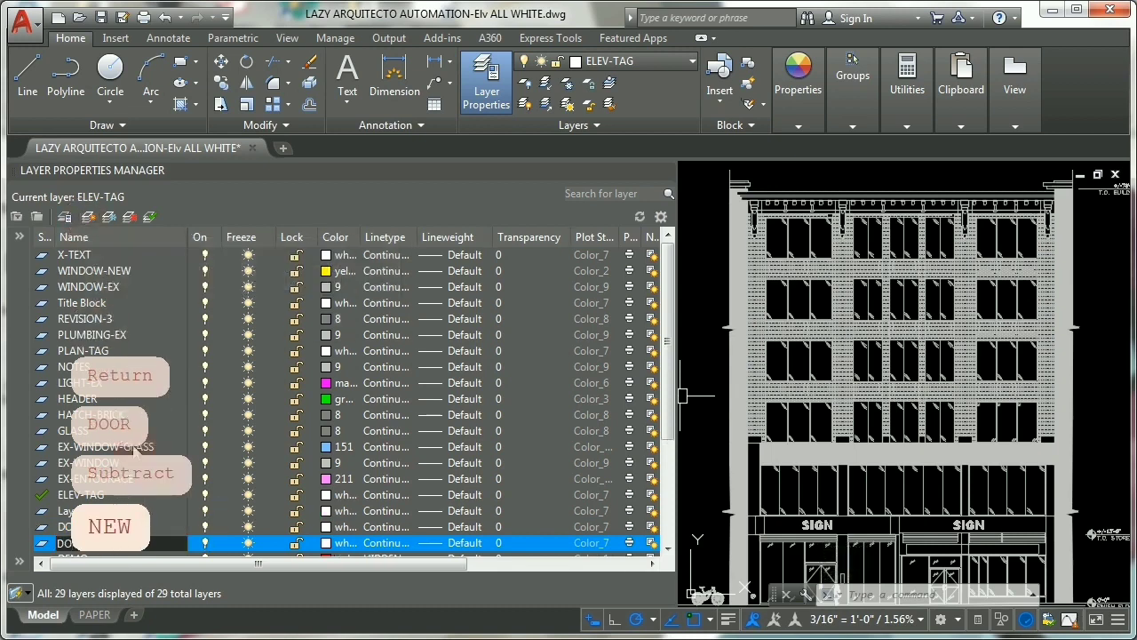
key("Return")
left_click(325, 542)
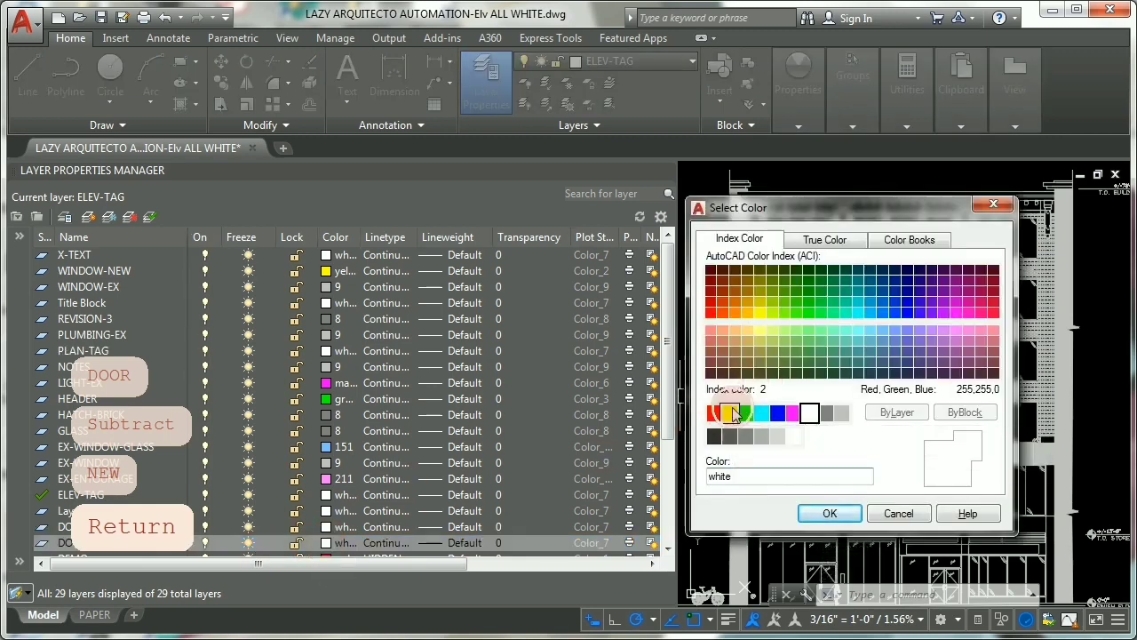
left_click(729, 412)
left_click(829, 513)
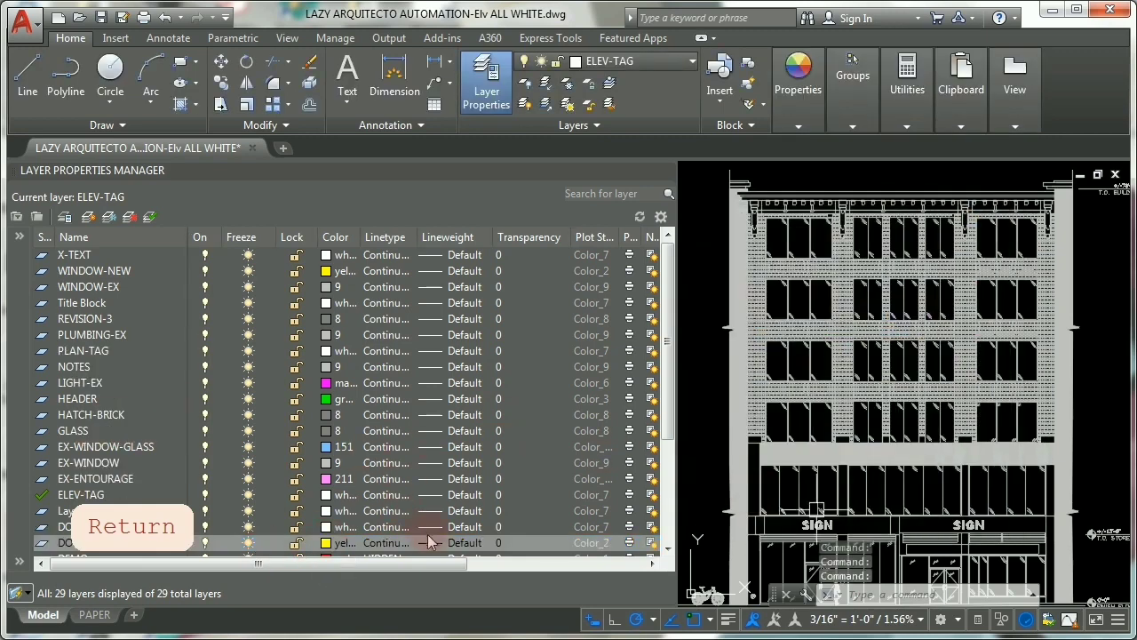
- Set the DOOR-NEW layer's lineweight to 0.53 mm and its transparency to 50
left_click(460, 542)
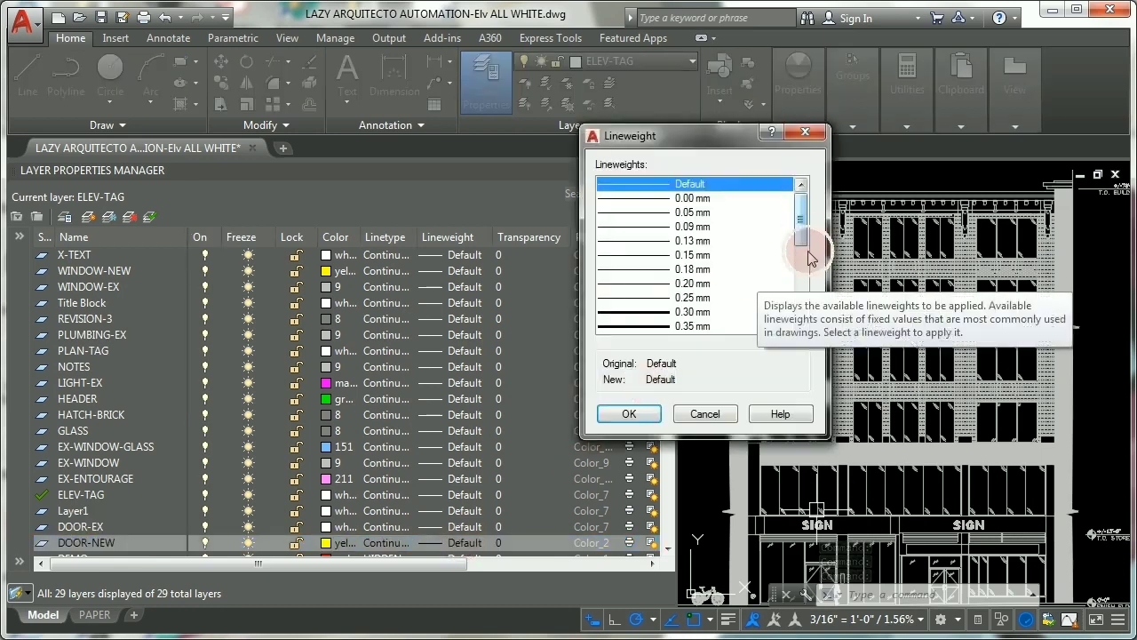
left_click_drag(803, 255, 804, 293)
left_click(690, 341)
left_click(629, 413)
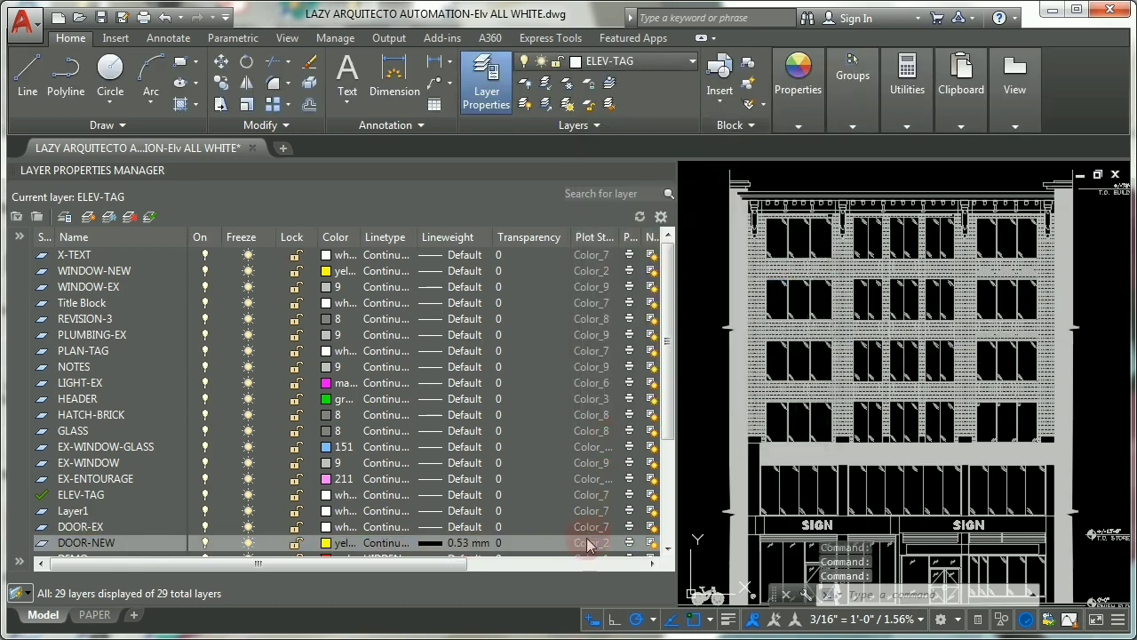
left_click(499, 542)
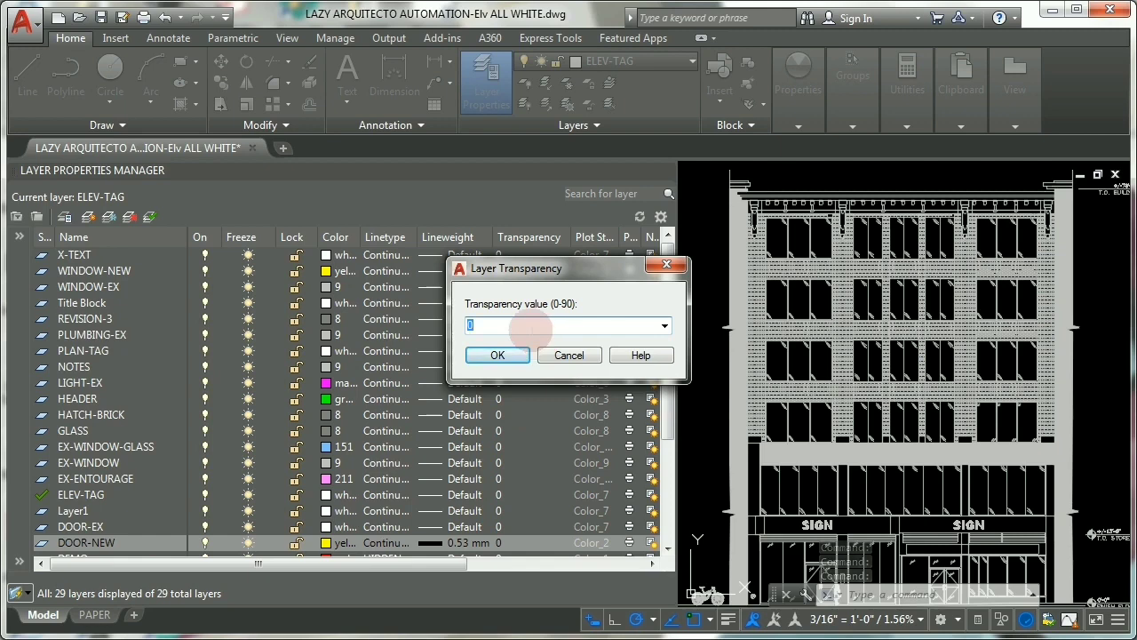
type("50")
left_click(503, 355)
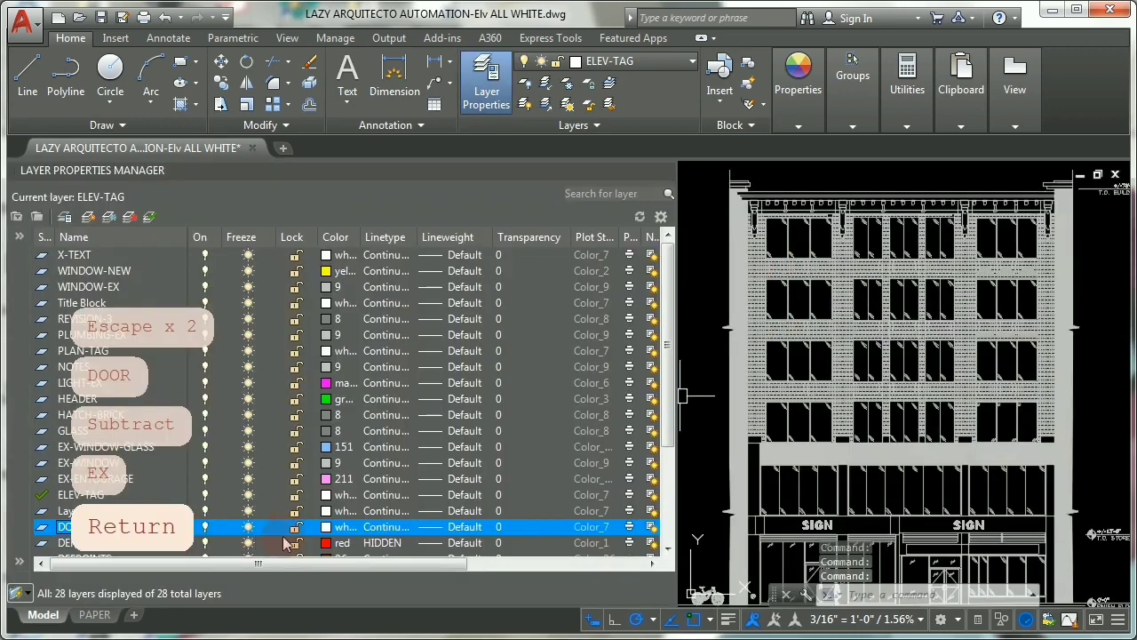
- Add a new layer named DOOR-NEW and close the layer manager
left_click(86, 220)
type("DOOR")
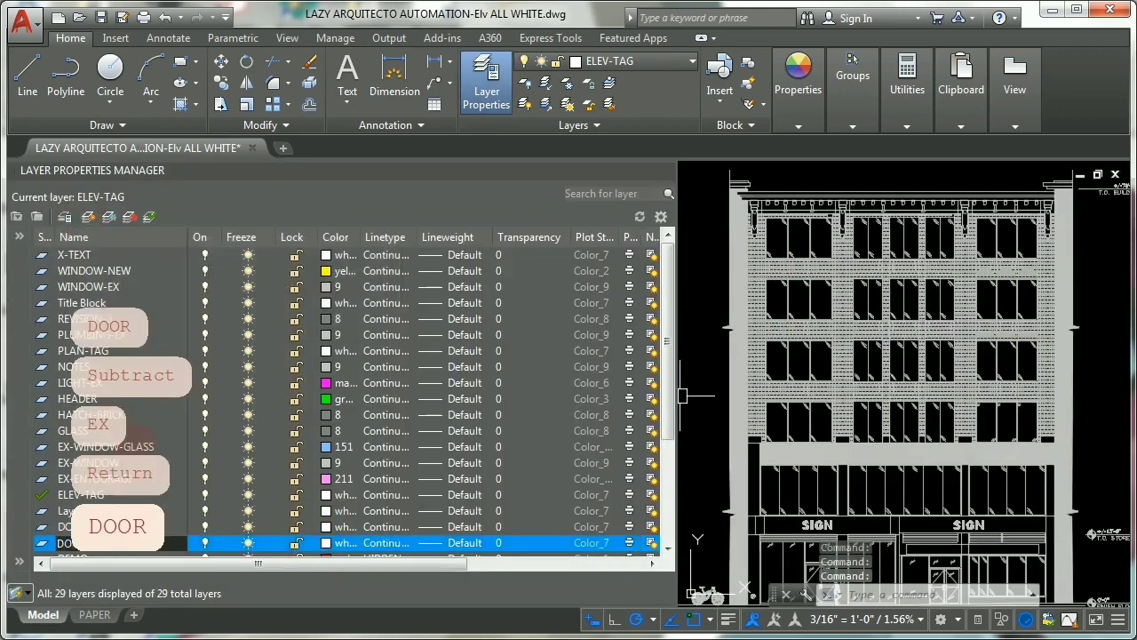
type("-NE")
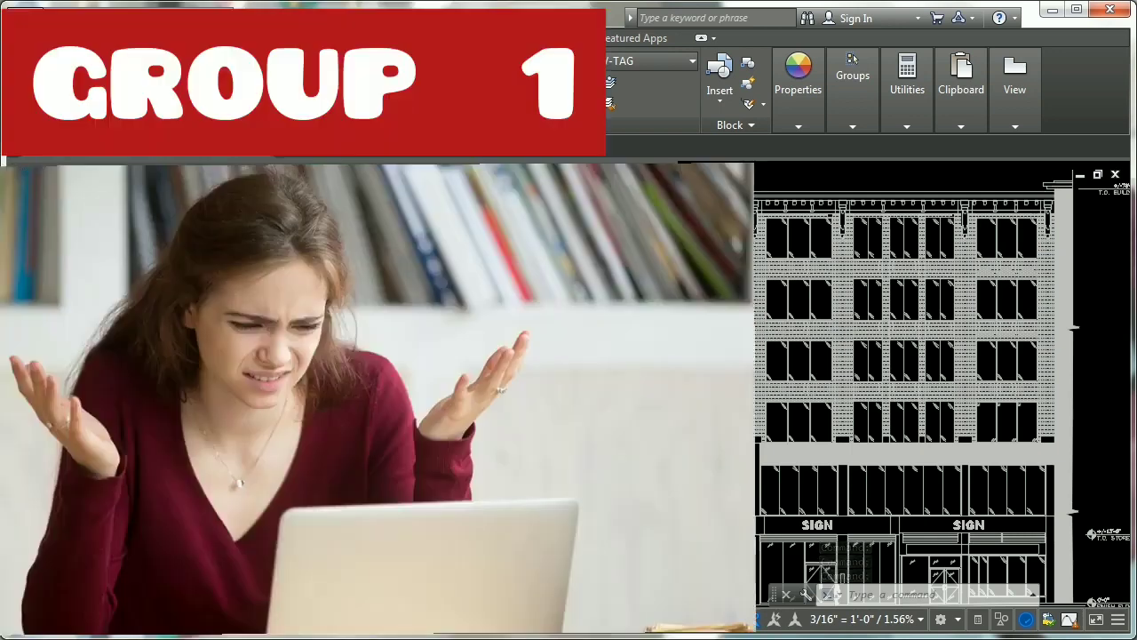
key("Return")
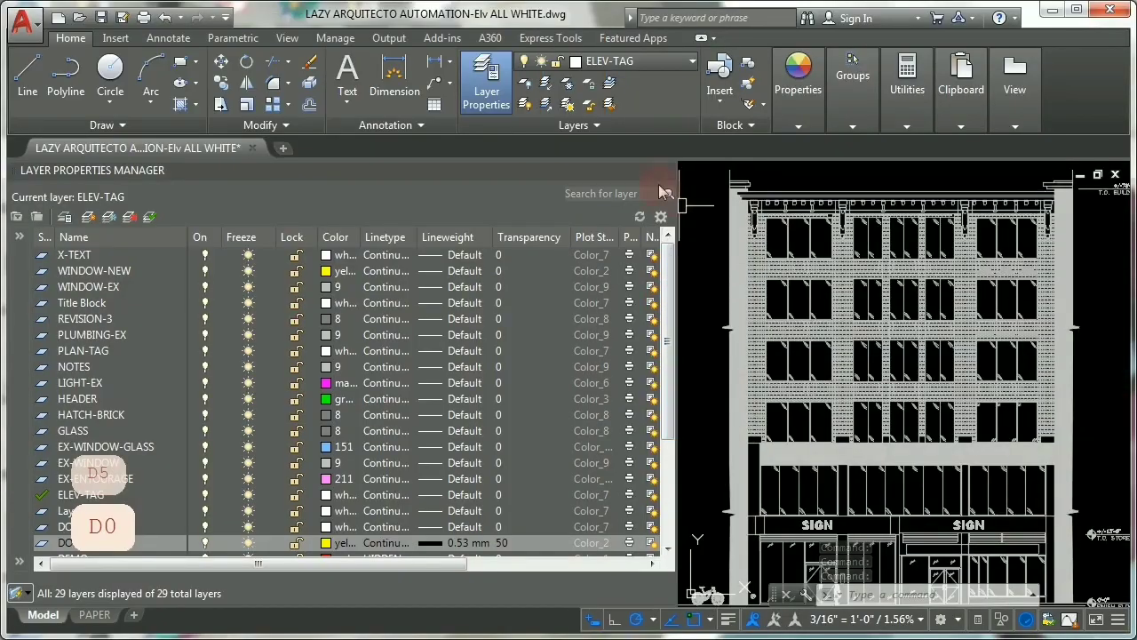
left_click(667, 171)
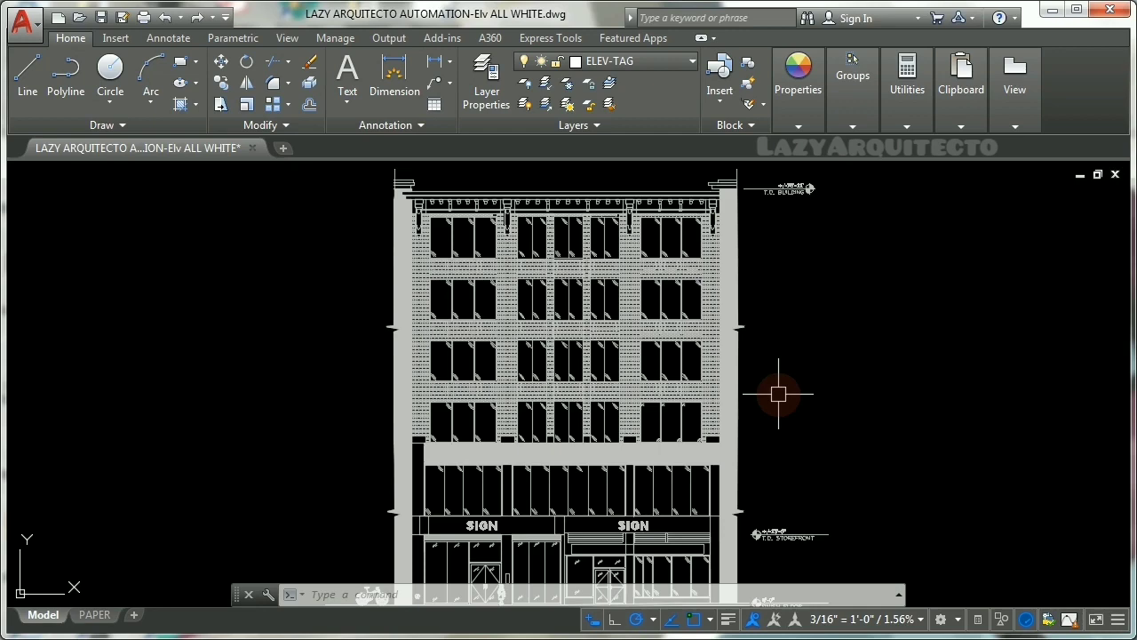
- Open the layer manager and create a new layer named DOOR-EX
type("la")
key("Return")
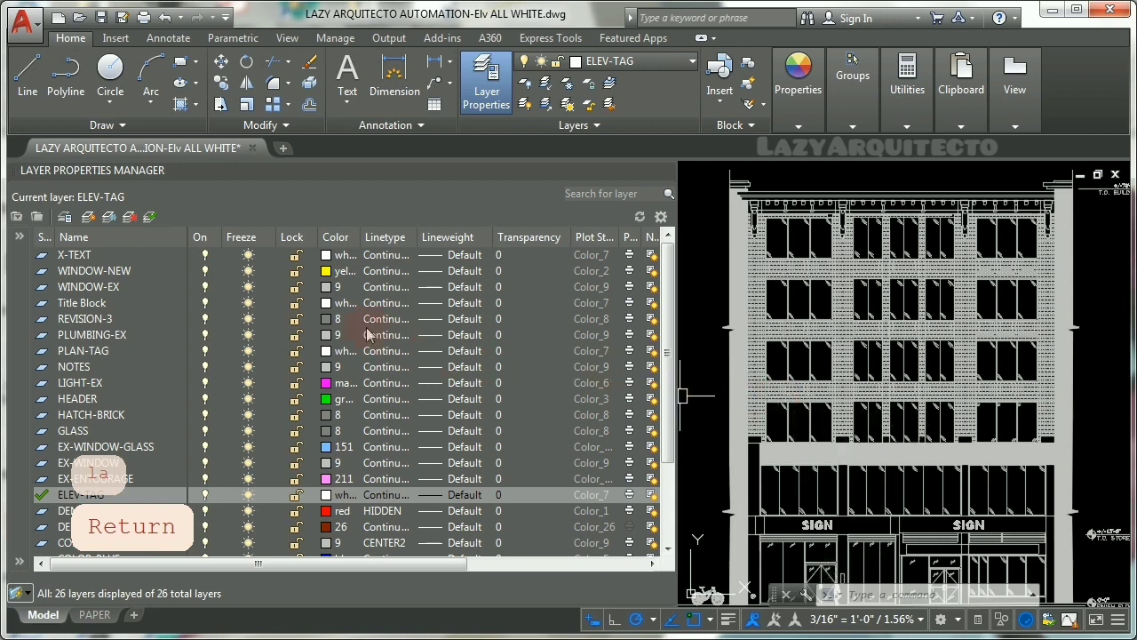
left_click(88, 217)
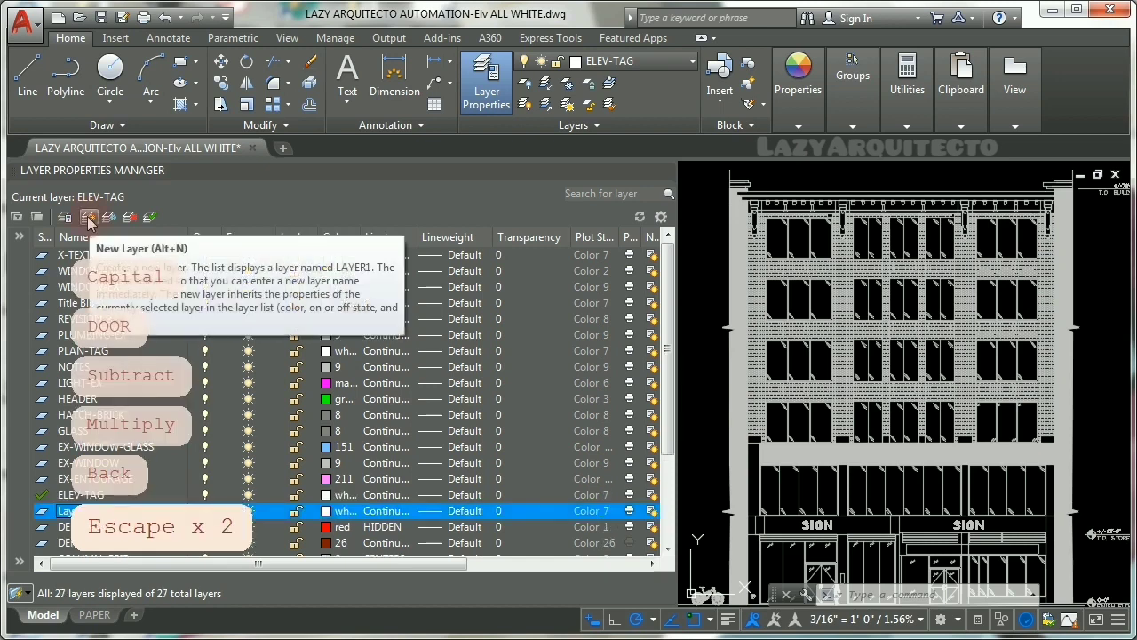
left_click(88, 217)
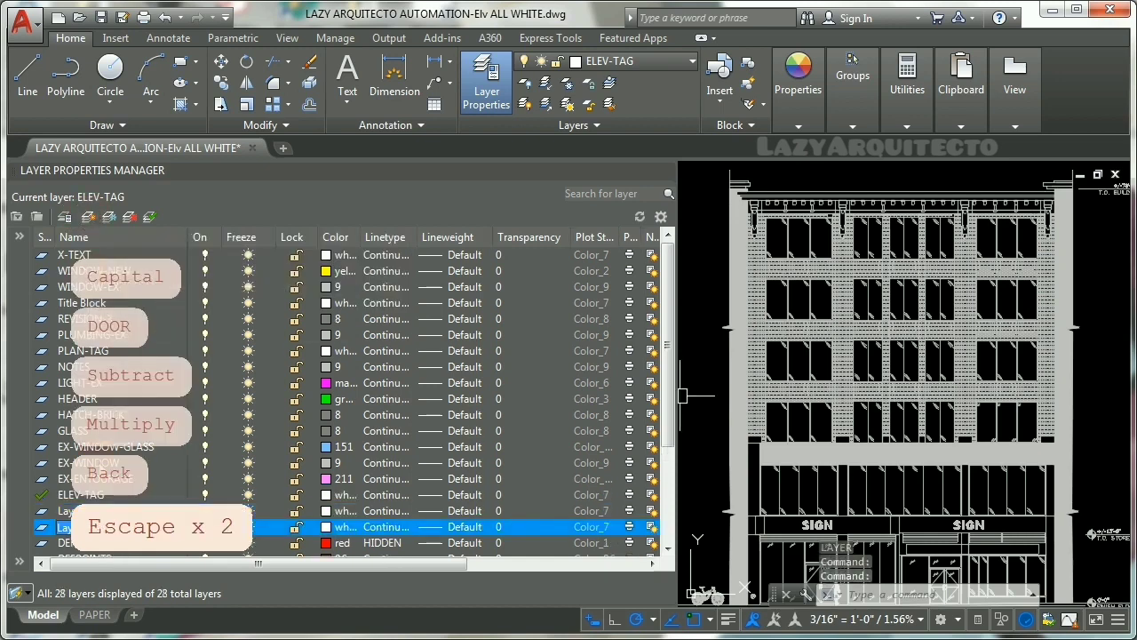
type("DOOR-EX")
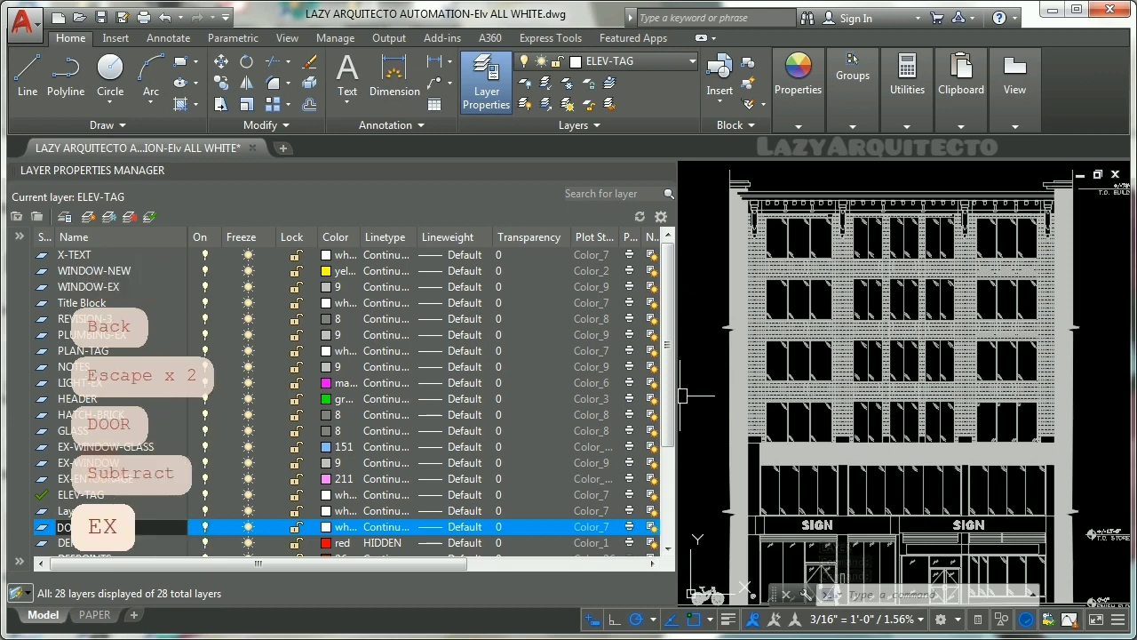
key("Return")
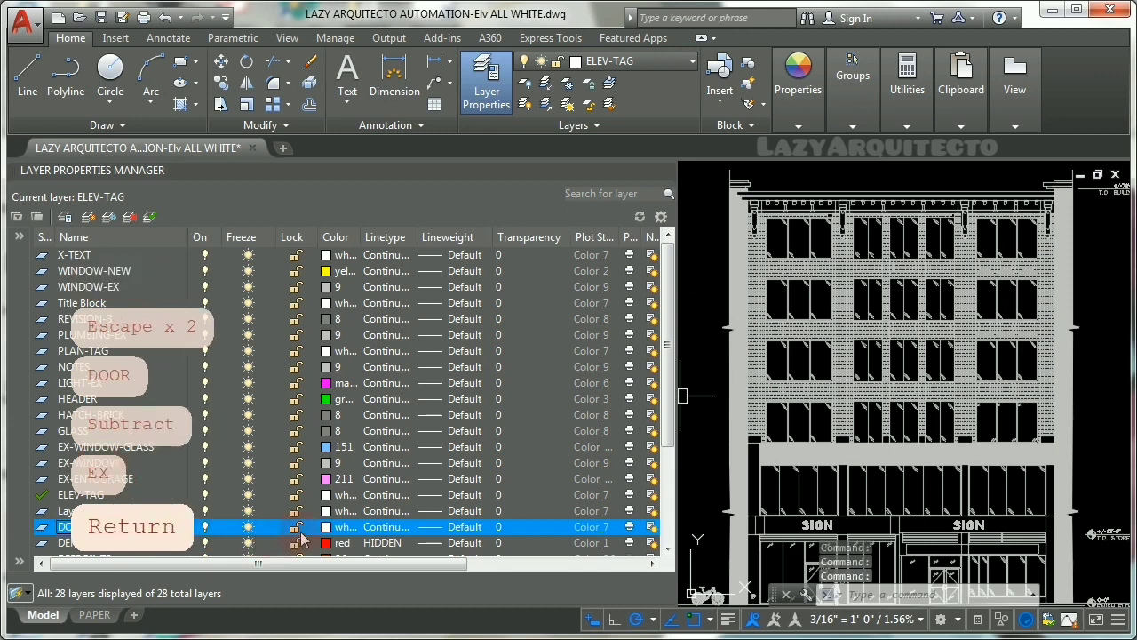
- Create a layer named DOOR-NEW below DOOR-EX and assign it the color yellow
left_click(88, 217)
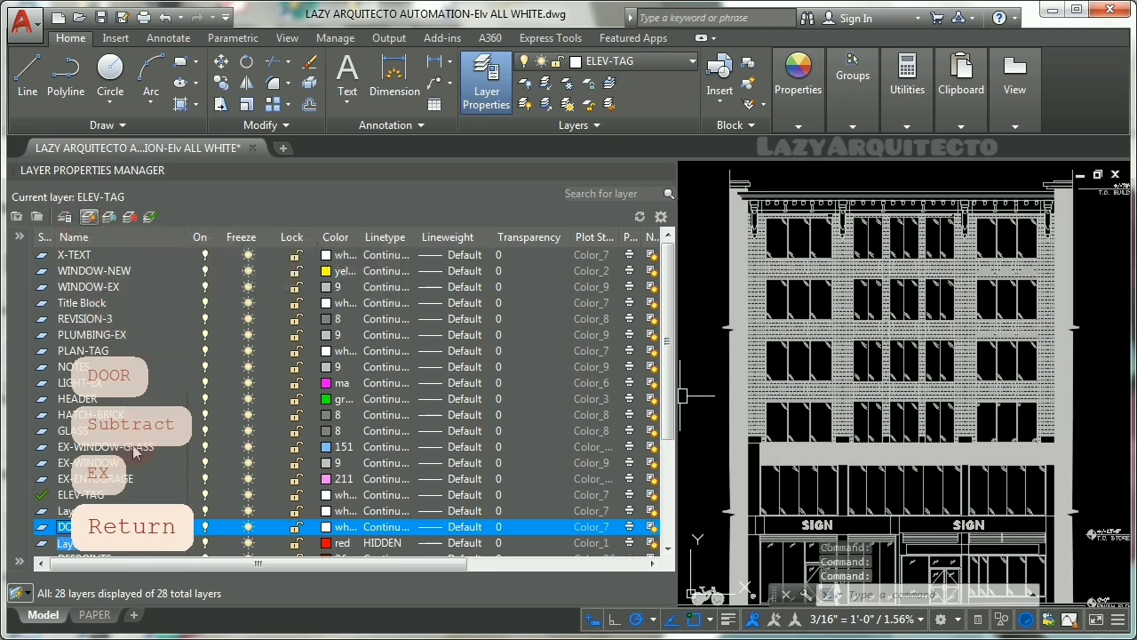
type("DO")
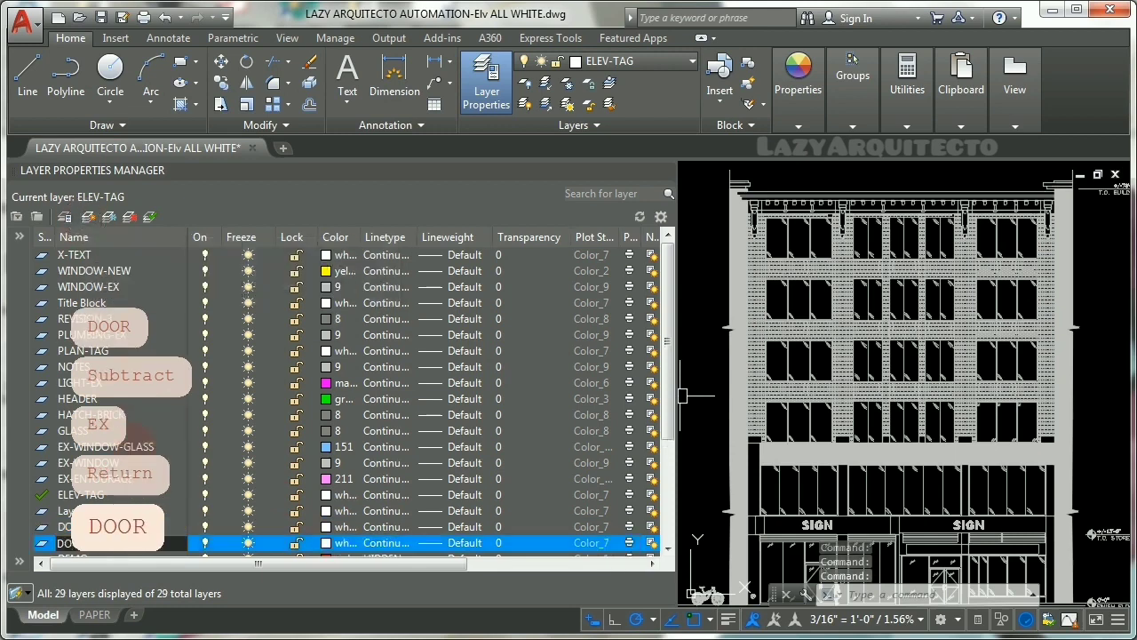
type("OR-N")
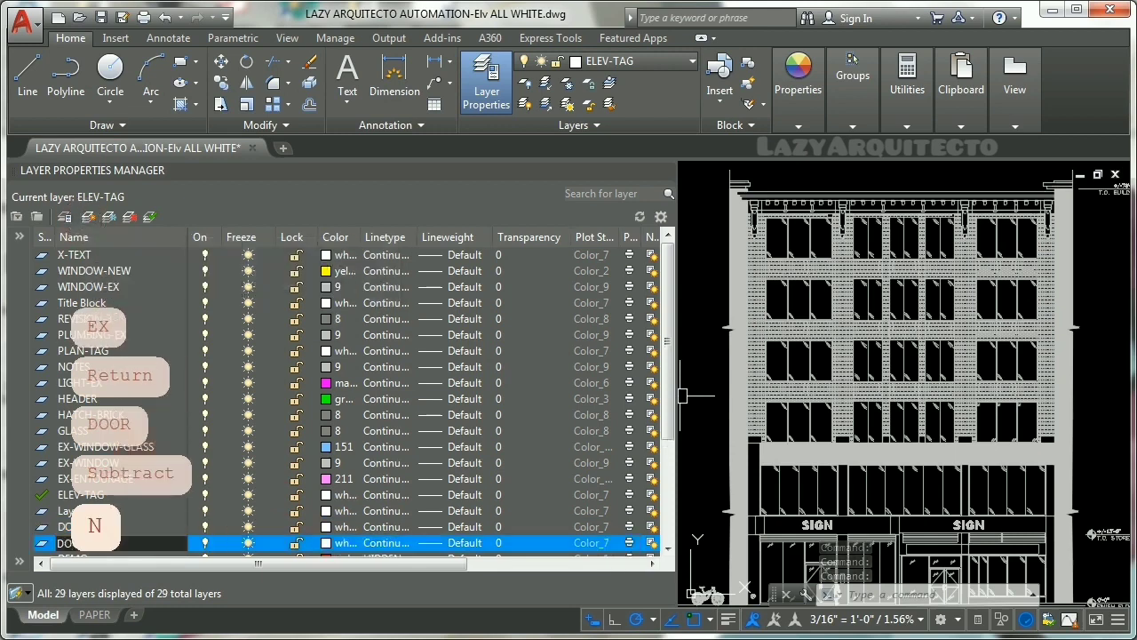
type("EW")
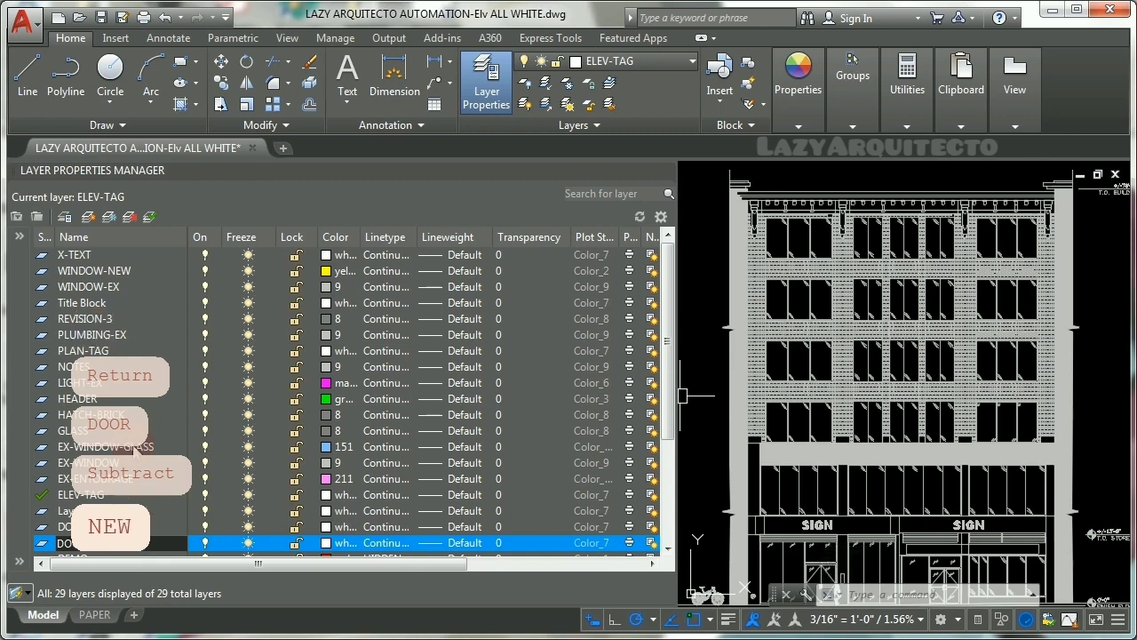
key("Return")
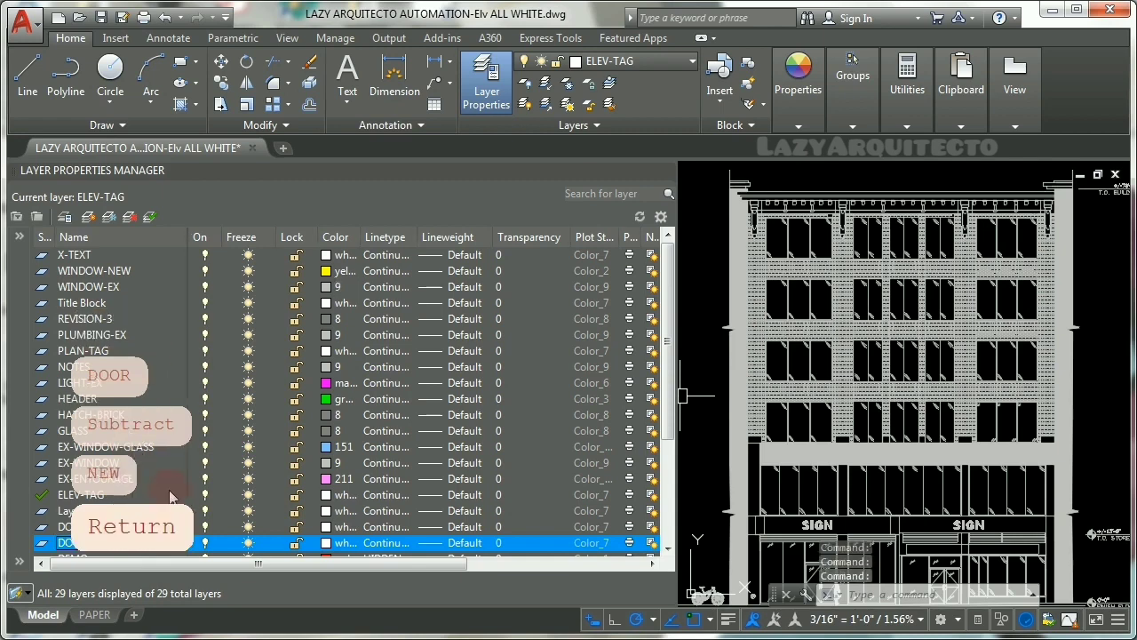
left_click(327, 542)
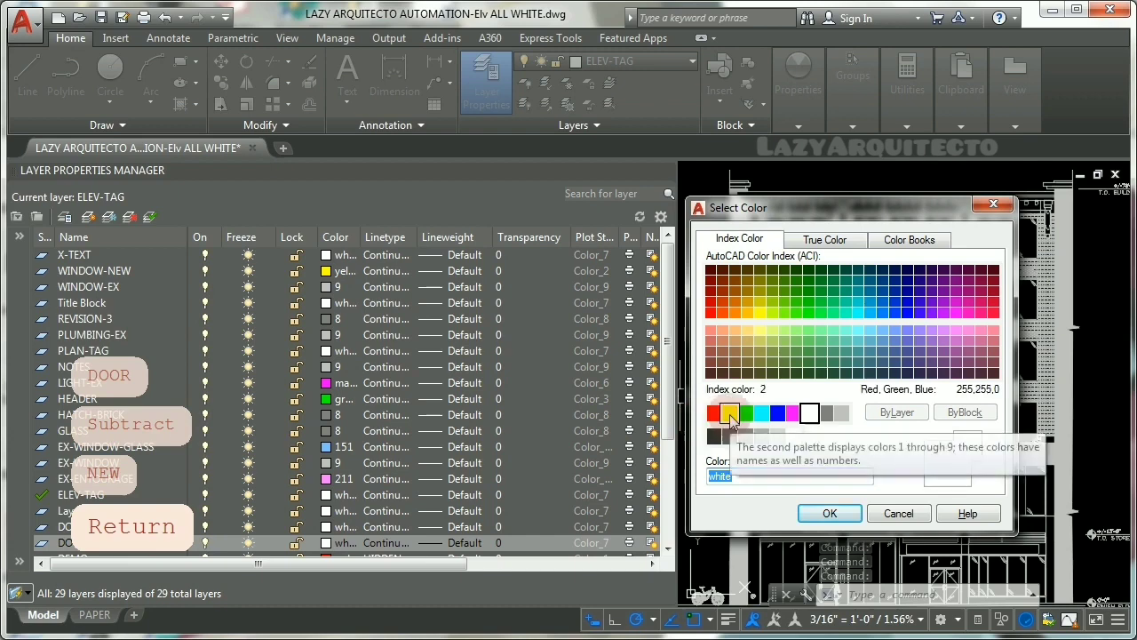
left_click(730, 412)
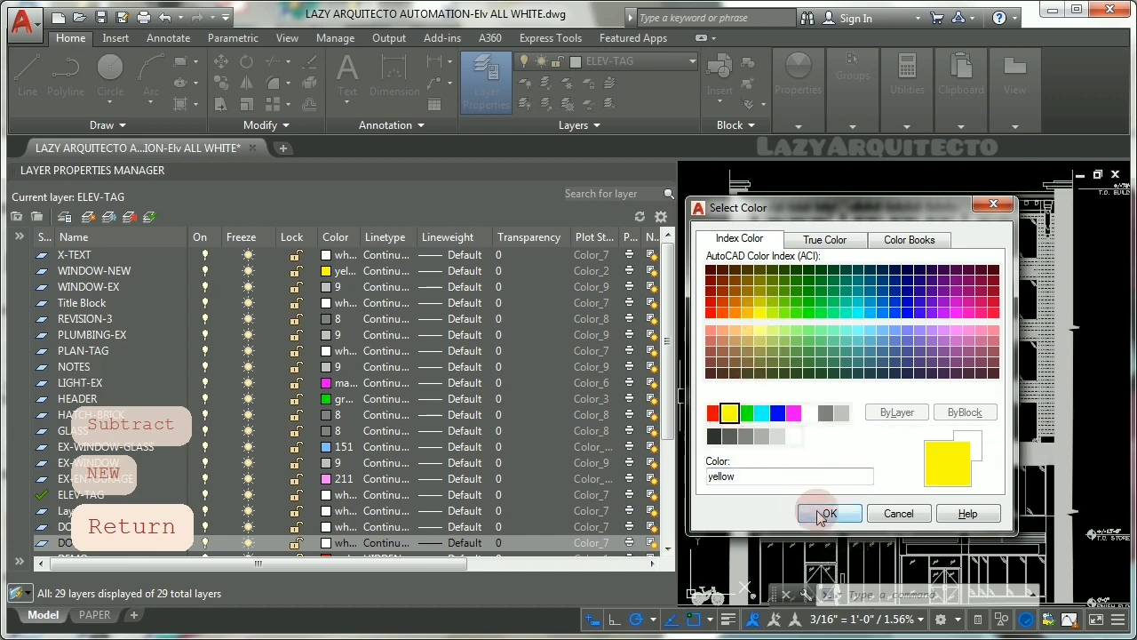
left_click(830, 512)
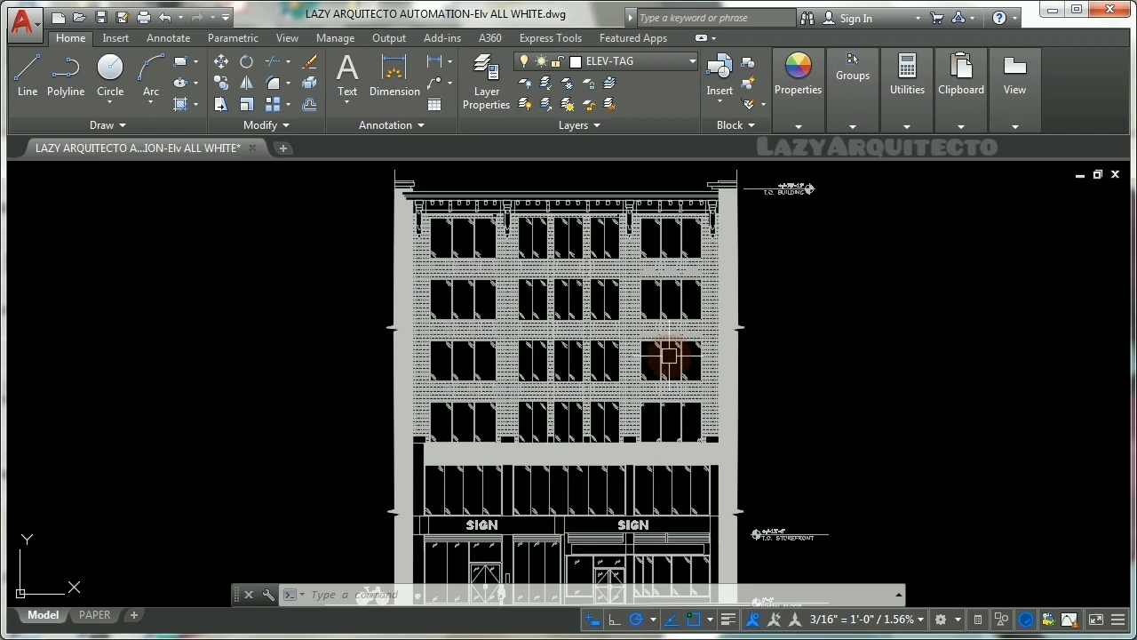
- Move all the linework of the storefront double door under the right-hand sign to the DOOR-NEW layer, and clear the selection
scroll(553, 544, "up", 6)
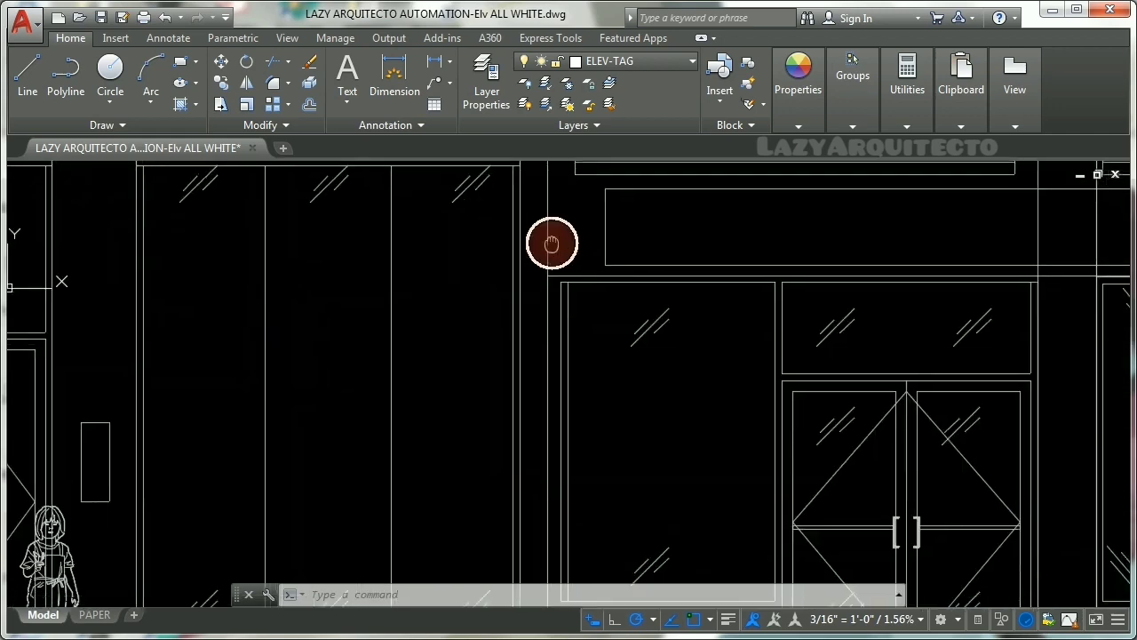
scroll(675, 262, "up", 3)
scroll(508, 249, "down", 2)
scroll(475, 208, "up", 2)
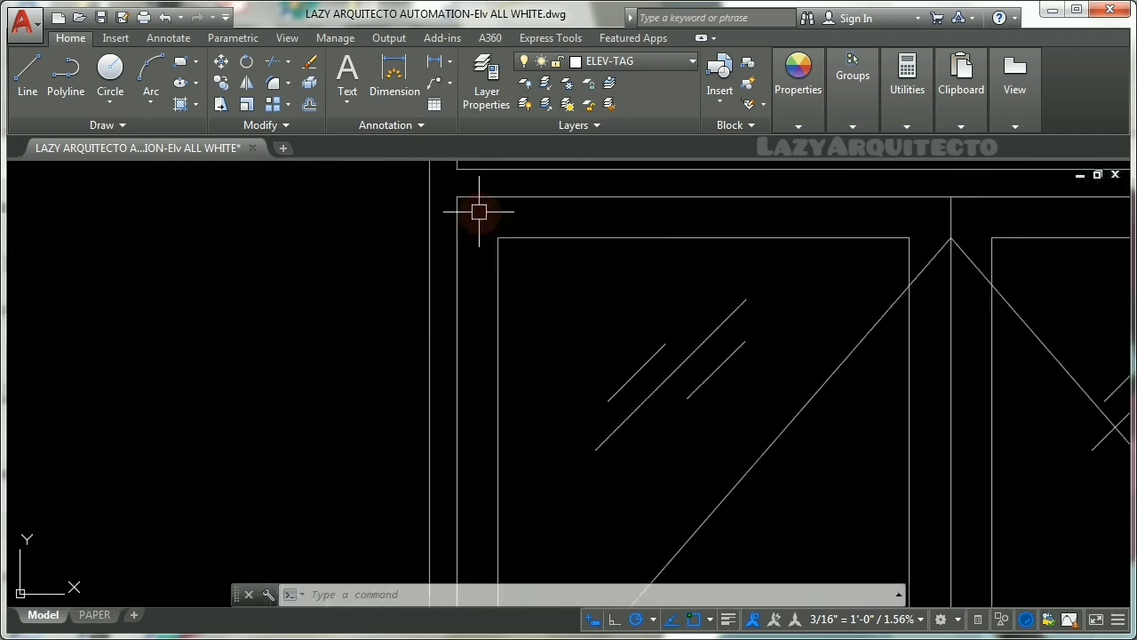
left_click(454, 189)
scroll(453, 189, "down", 5)
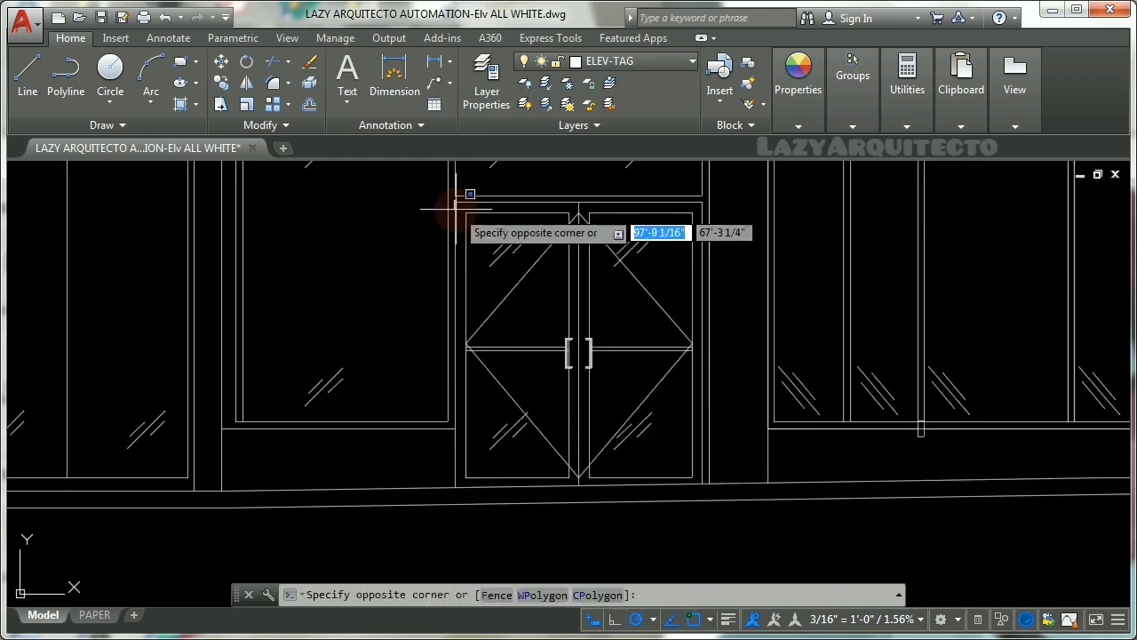
left_click(708, 495)
scroll(602, 338, "up", 1)
key("KP_0")
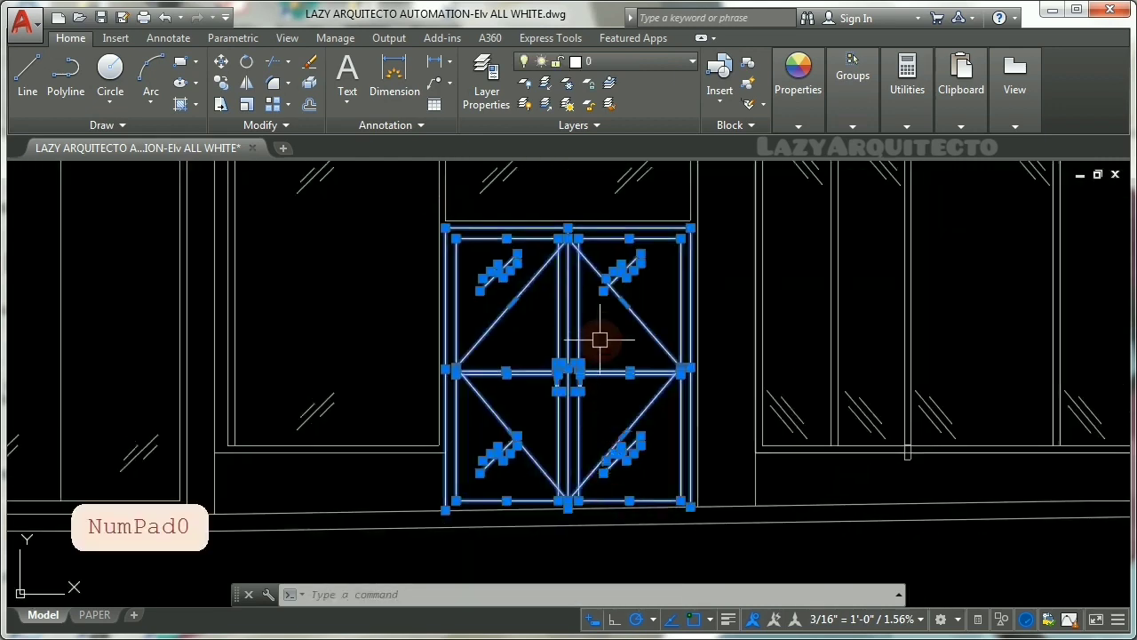
left_click(633, 62)
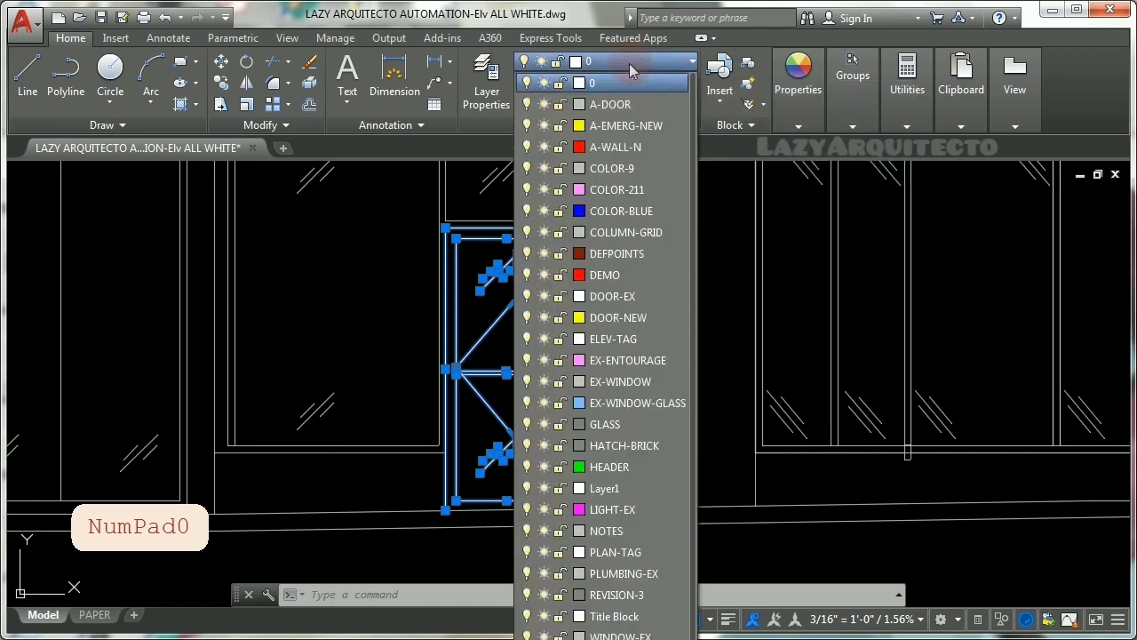
key("d")
key("d")
key("d")
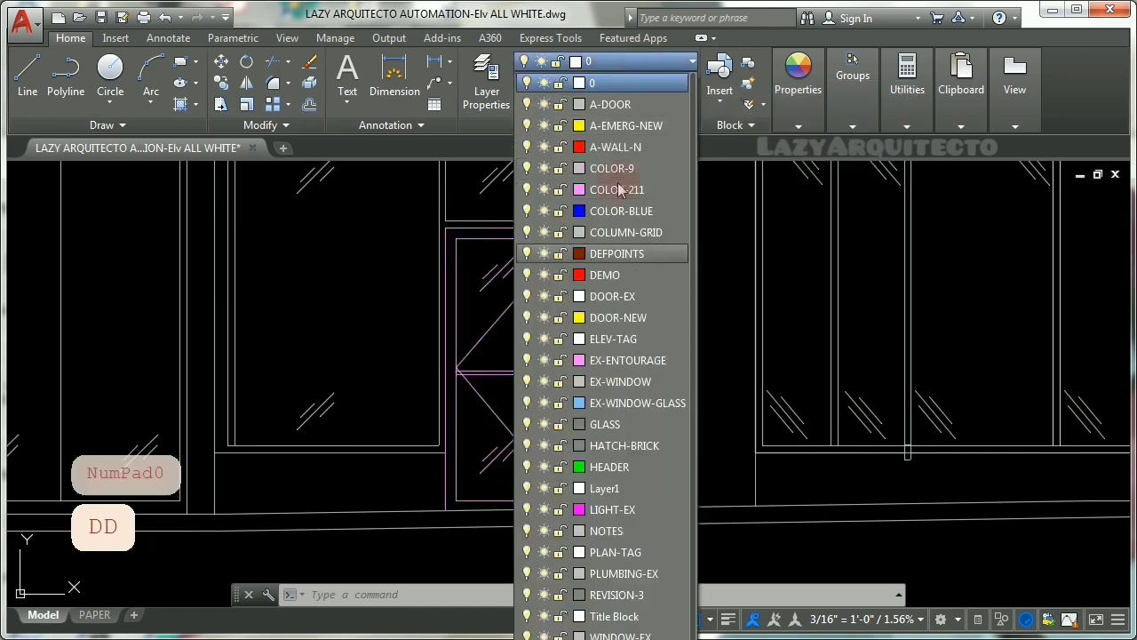
key("d")
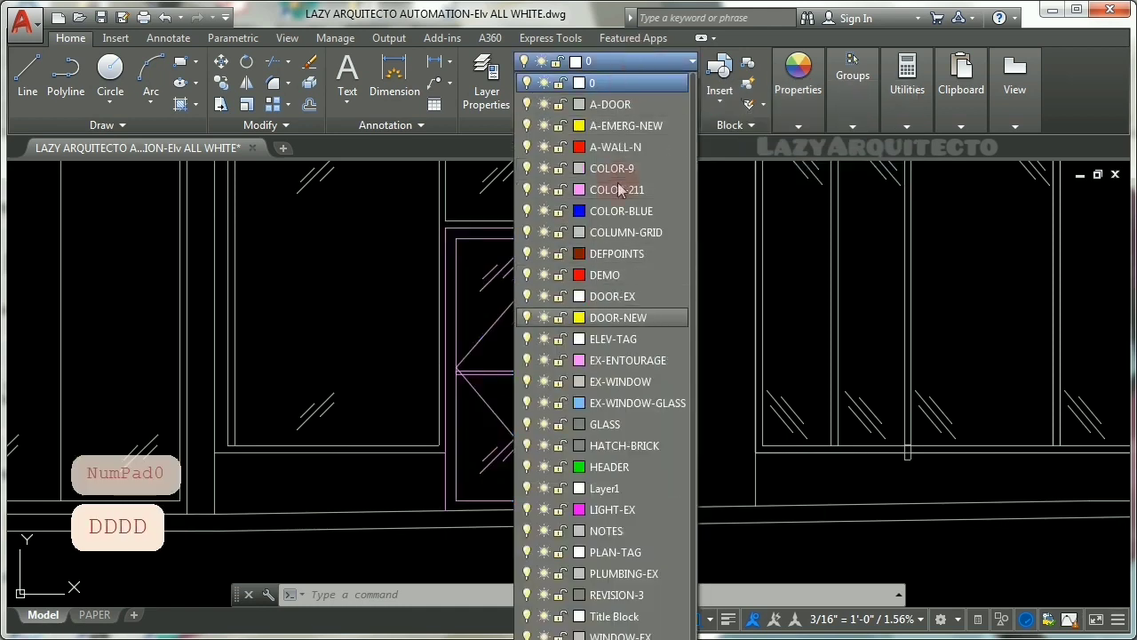
key("Return")
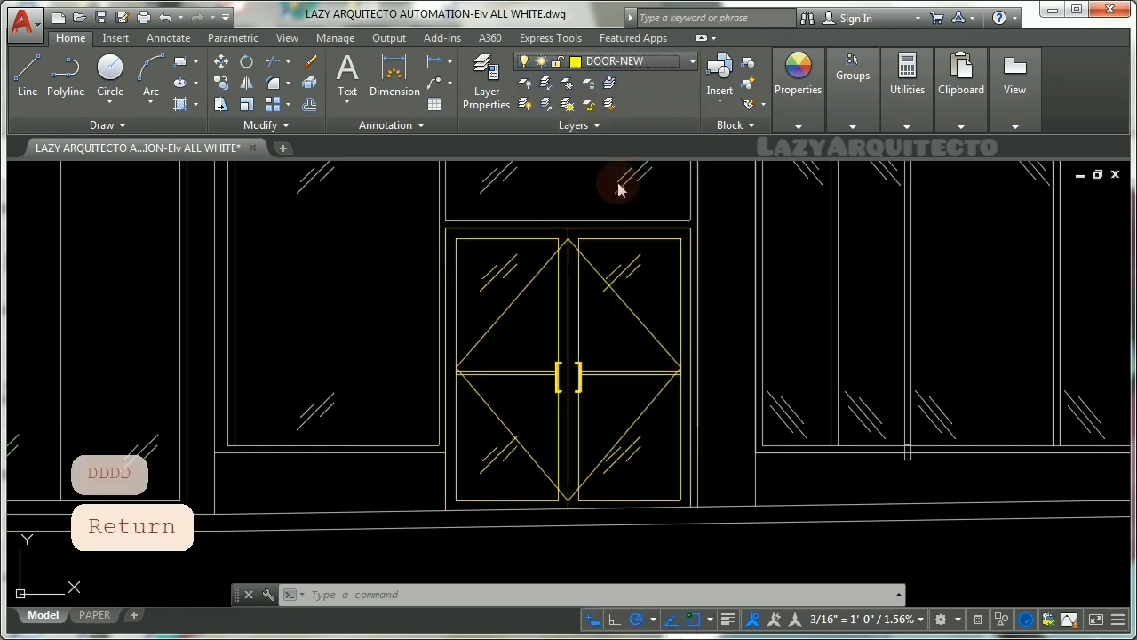
key("Escape")
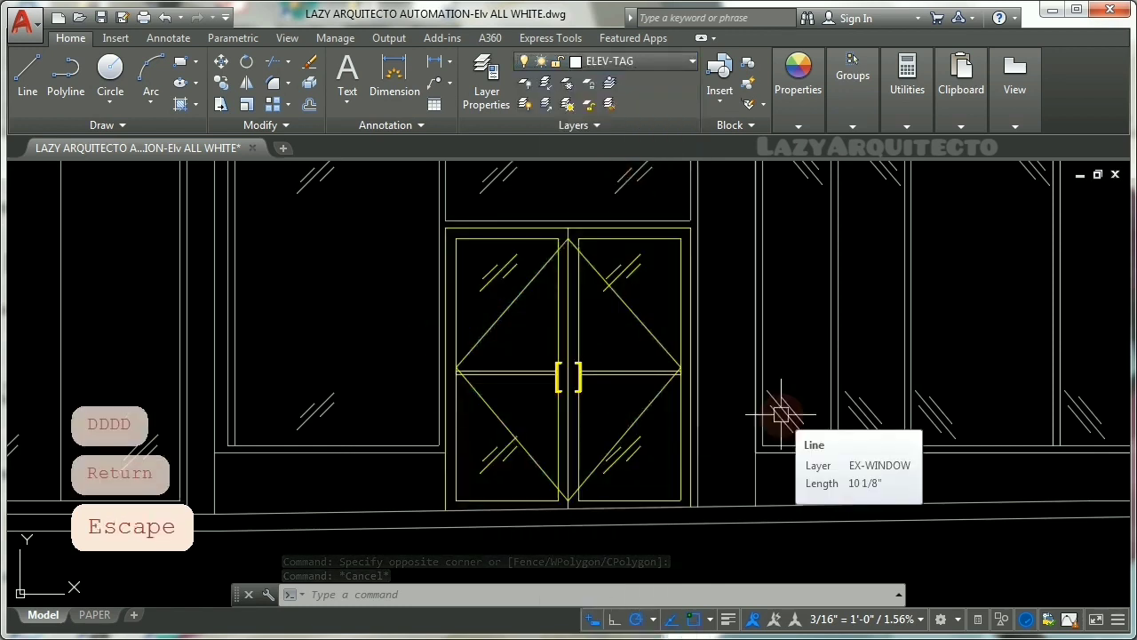
- Set the DIMLAYER system variable to A-DIM as the default layer for dimensions
middle_click(781, 415)
middle_click(781, 415)
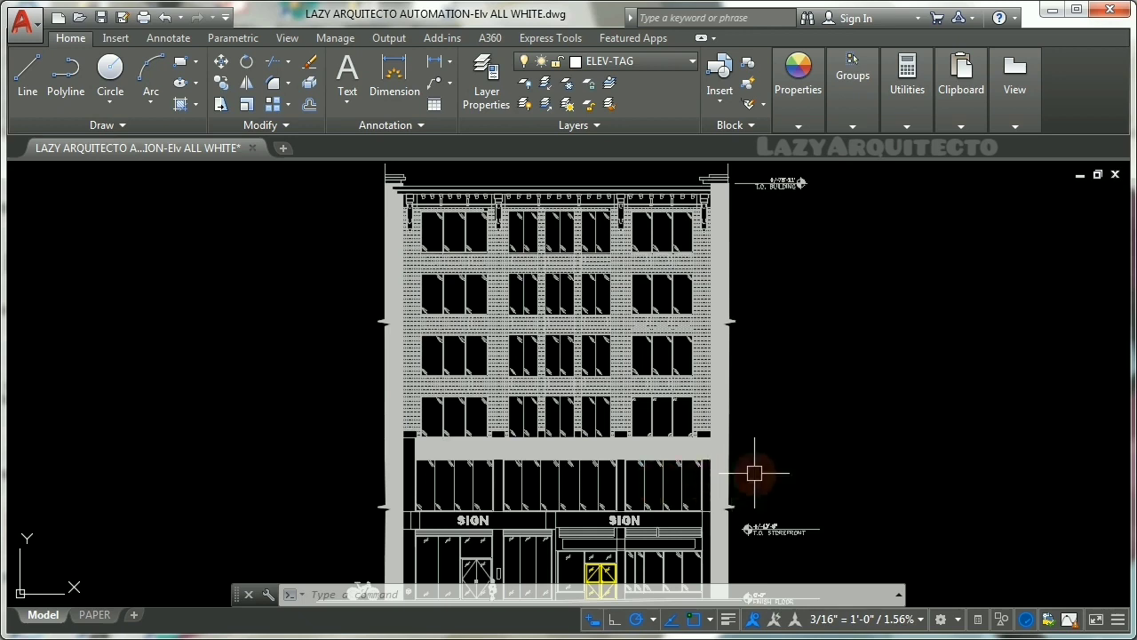
type("D")
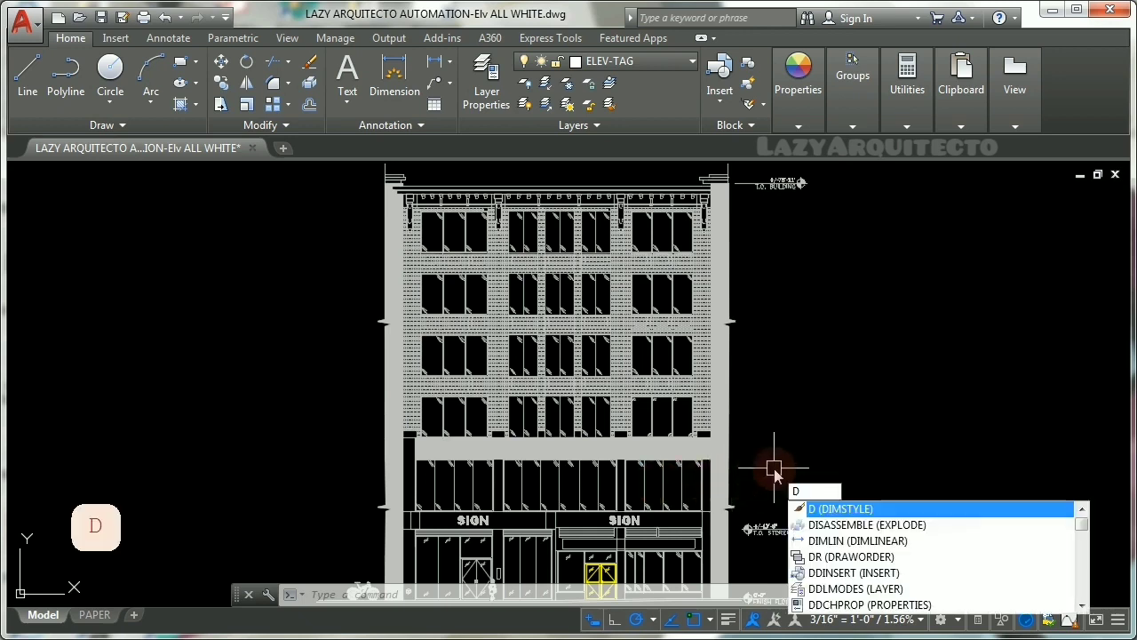
type("IMLAYER")
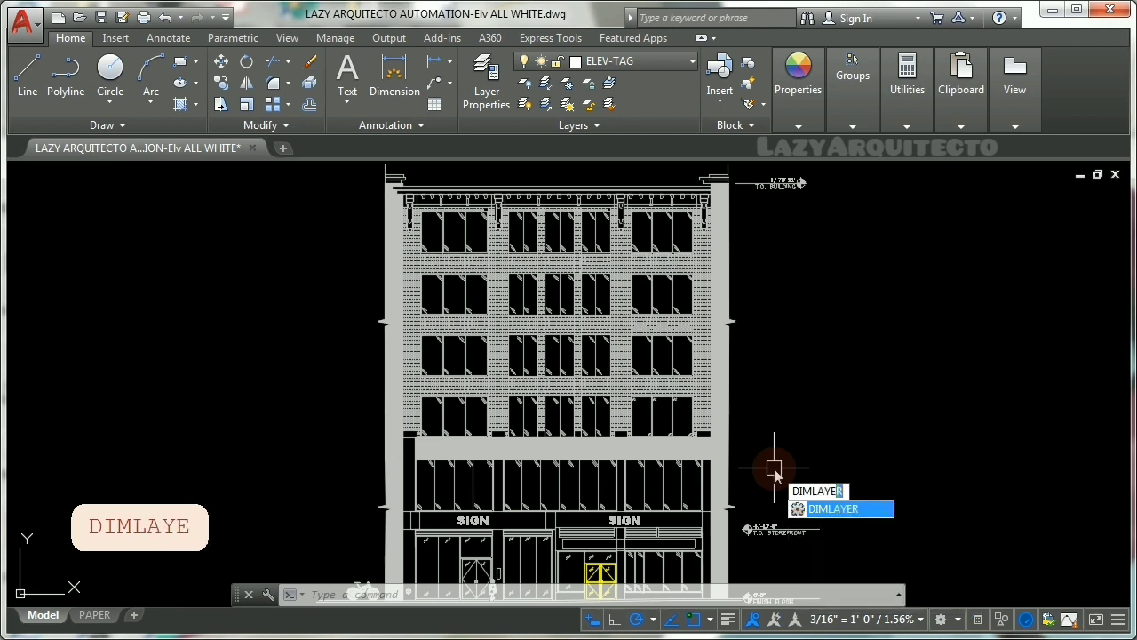
key("Return")
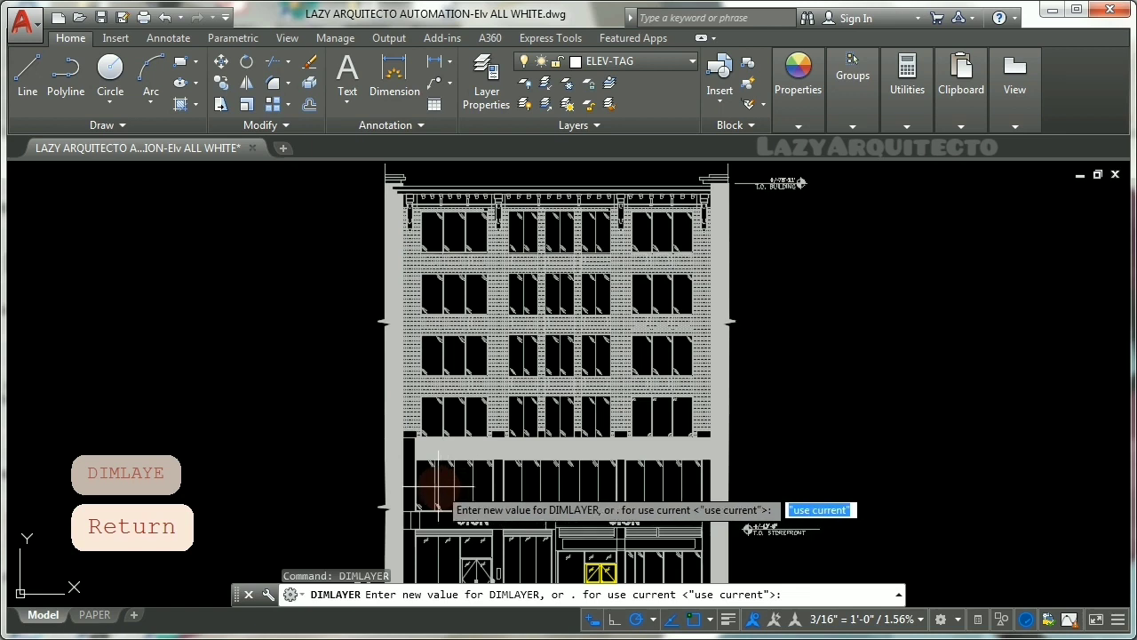
type("A")
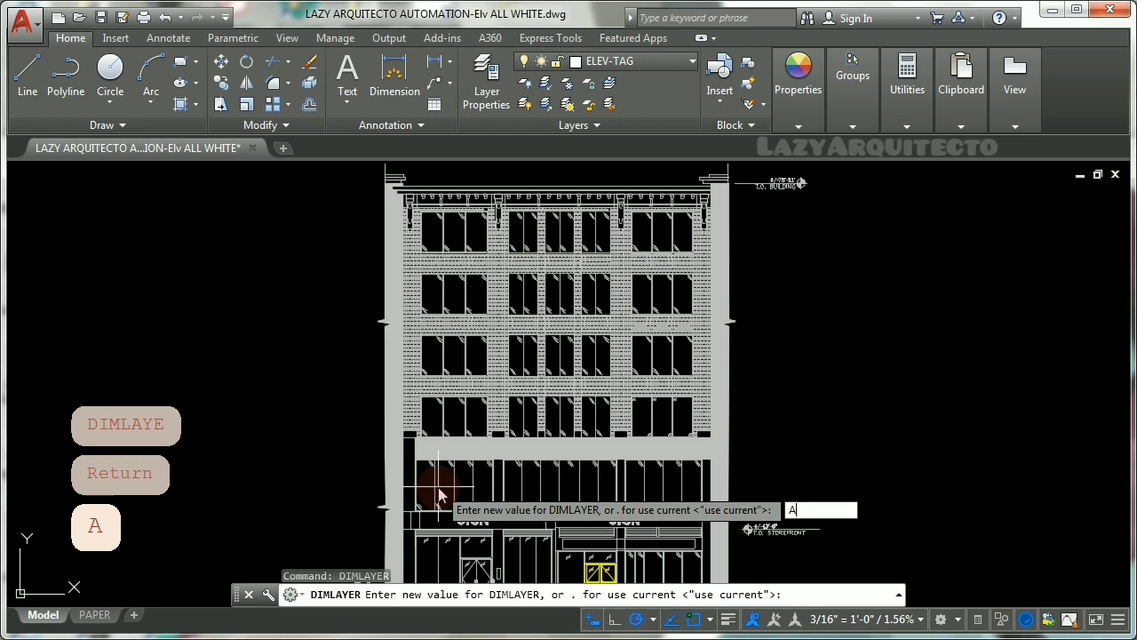
type("-DIM")
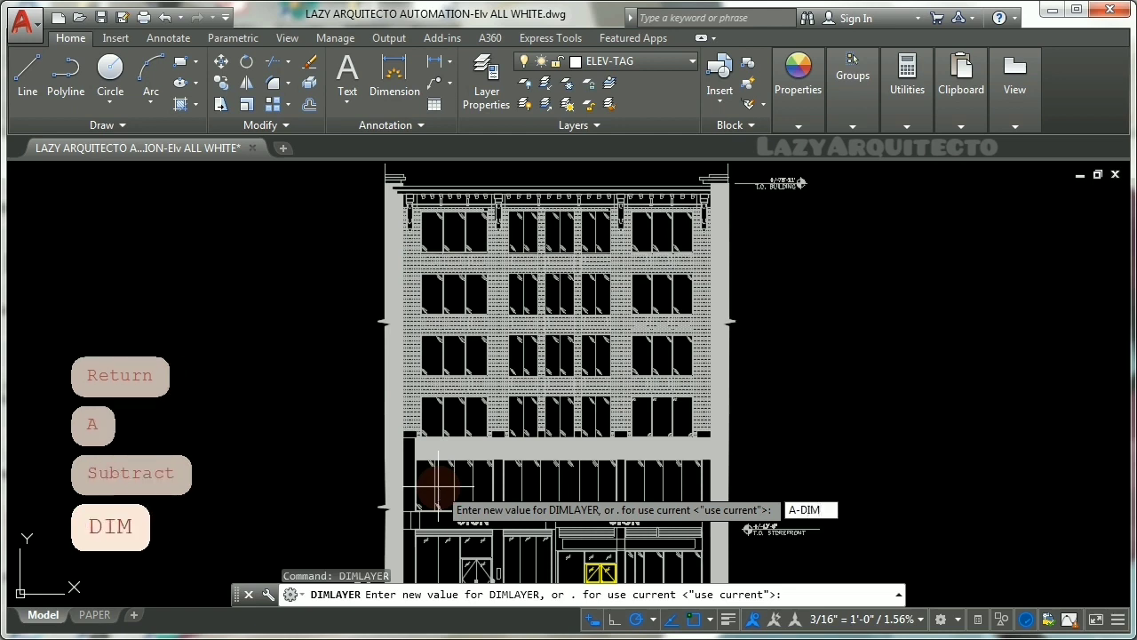
key("Return")
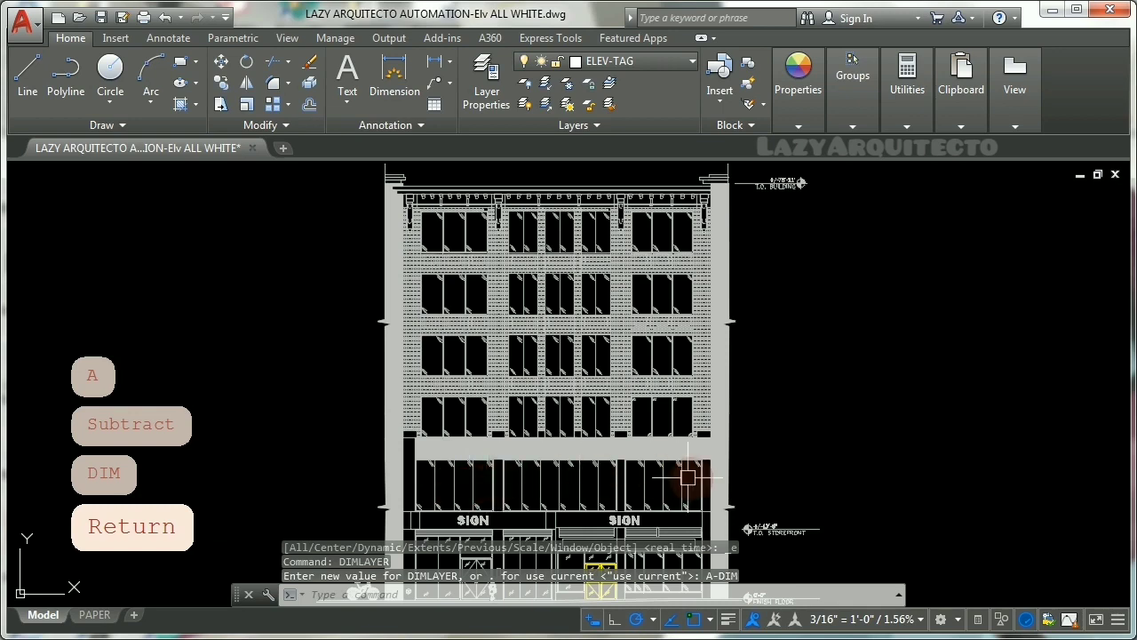
- Place a horizontal linear dimension about 3'-9" long in the empty space beside the building's right edge, and check its layer
scroll(734, 480, "up", 8)
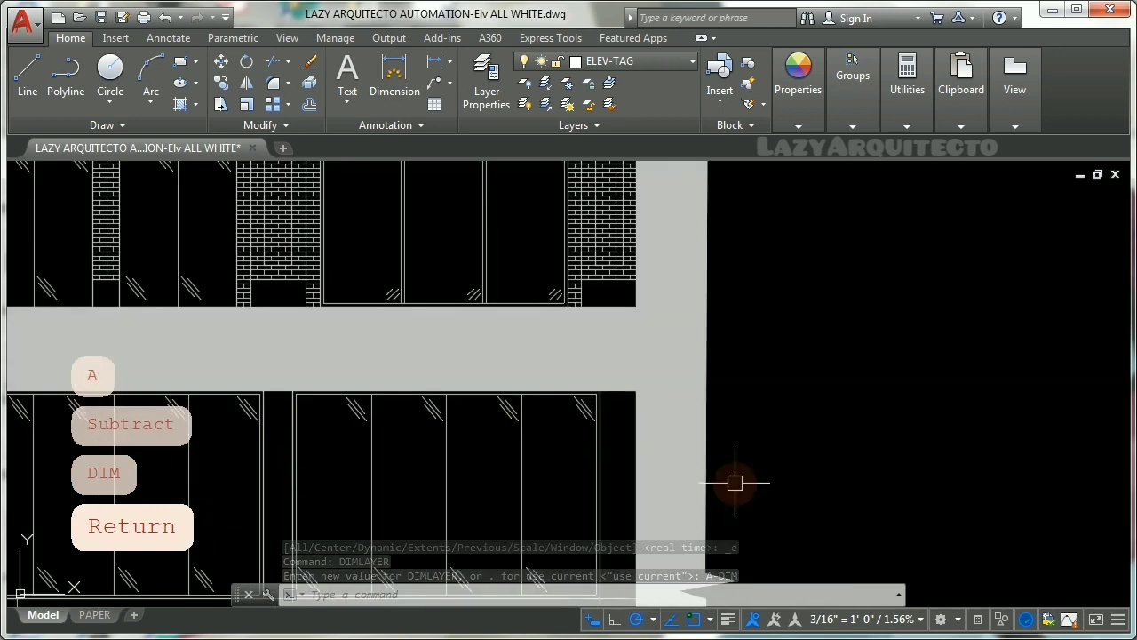
middle_click_drag(734, 480, 622, 398)
type("DLI")
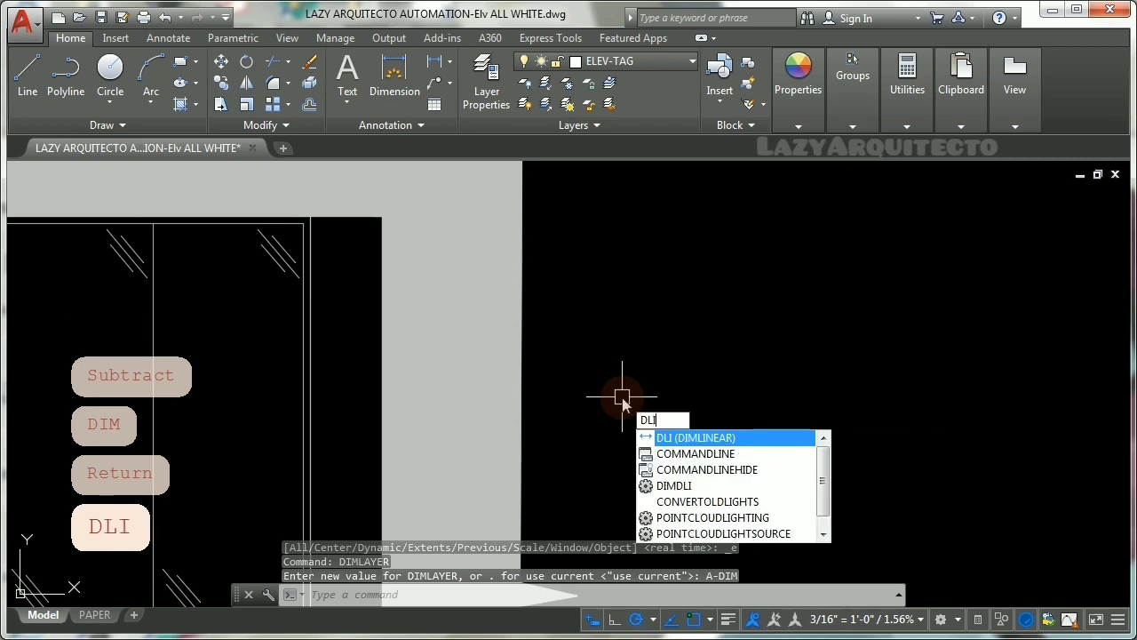
key("space")
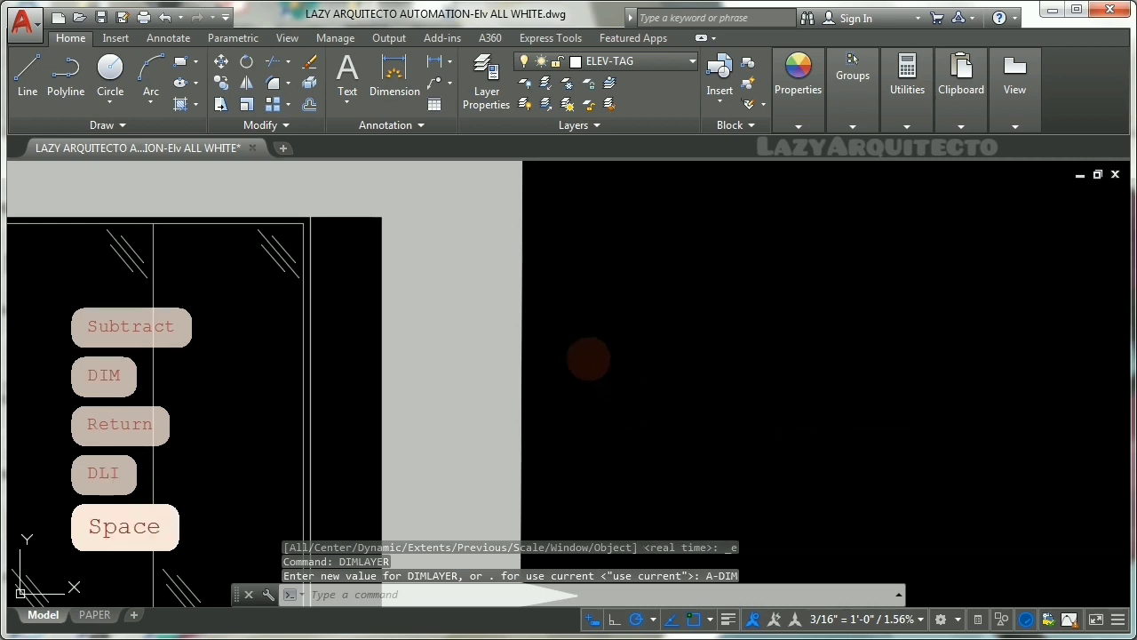
left_click(561, 384)
left_click(699, 413)
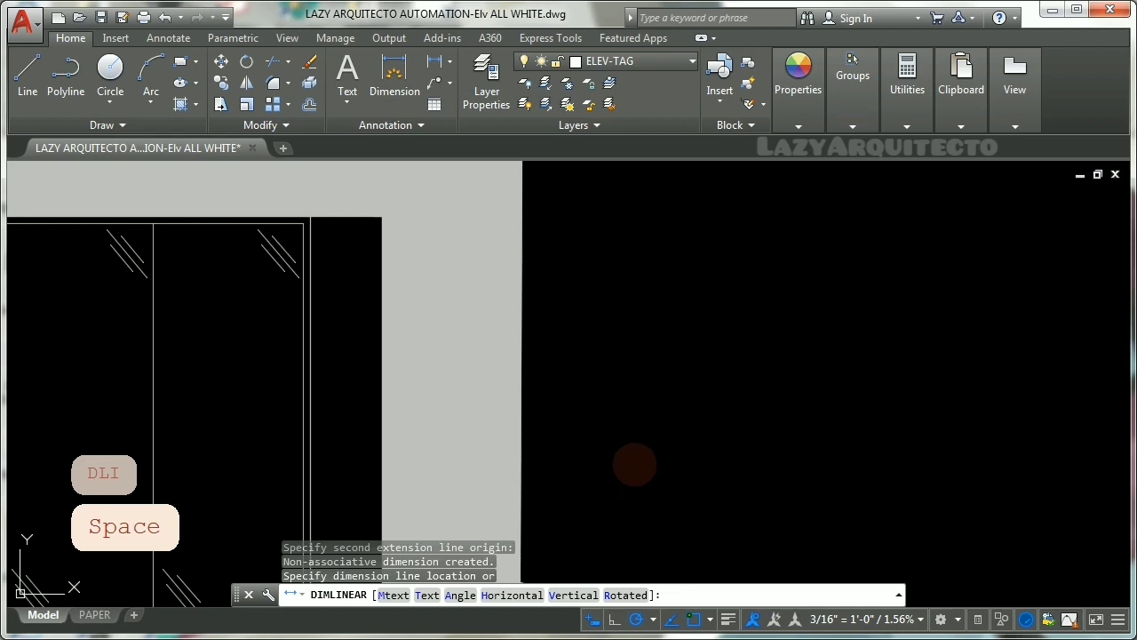
left_click(637, 442)
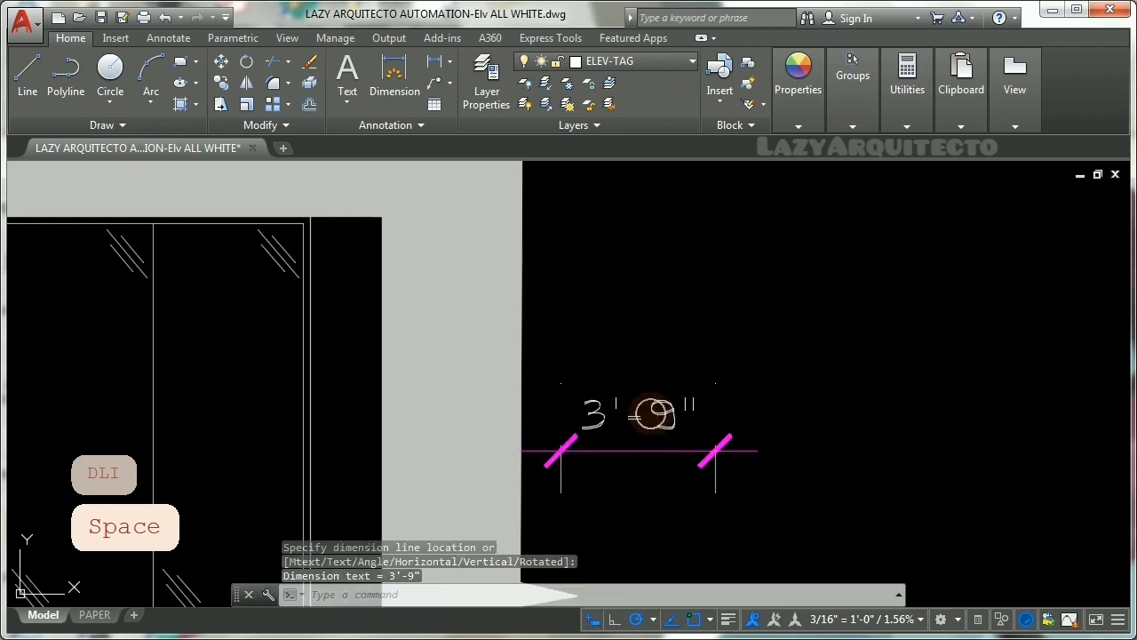
left_click(652, 415)
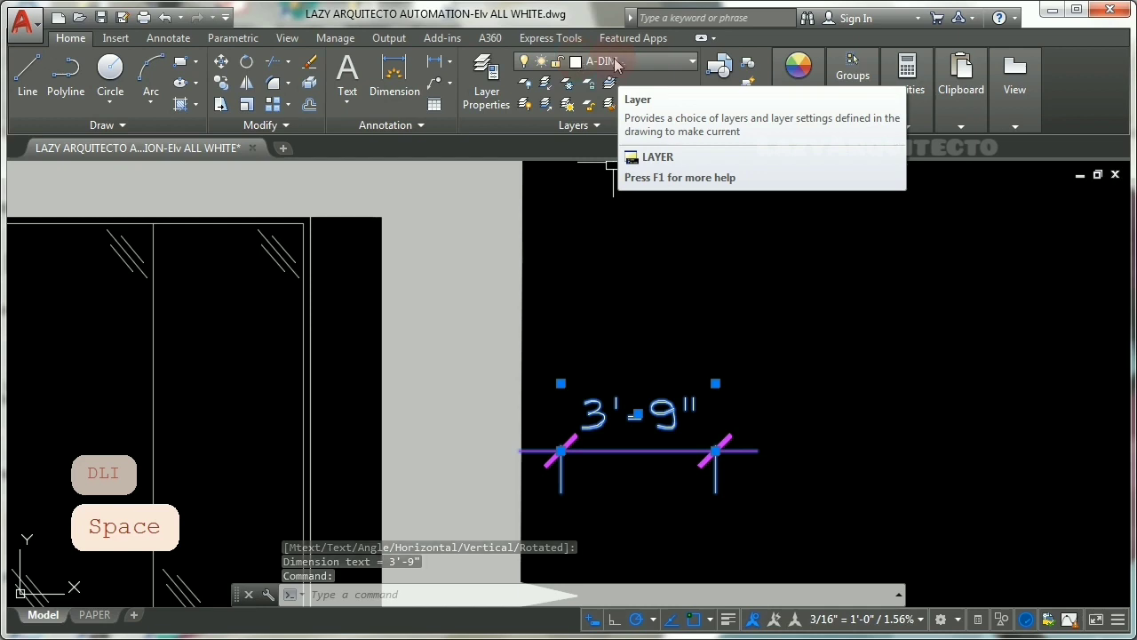
key("Escape")
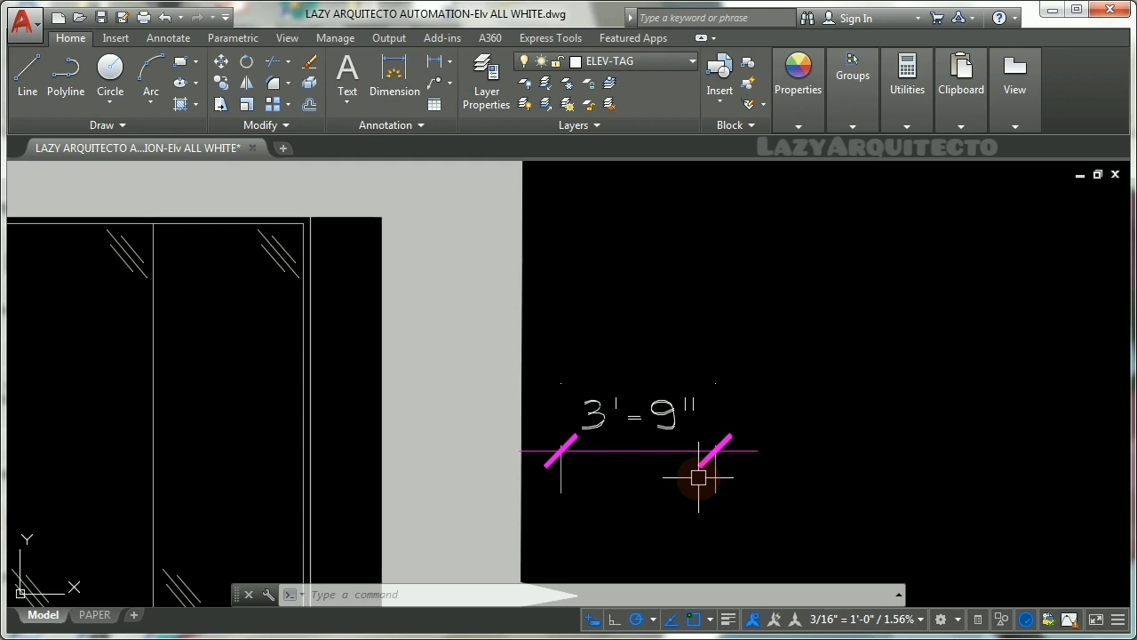
- Set the HPLAYER system variable to HATCH as the default layer for hatches
type("H")
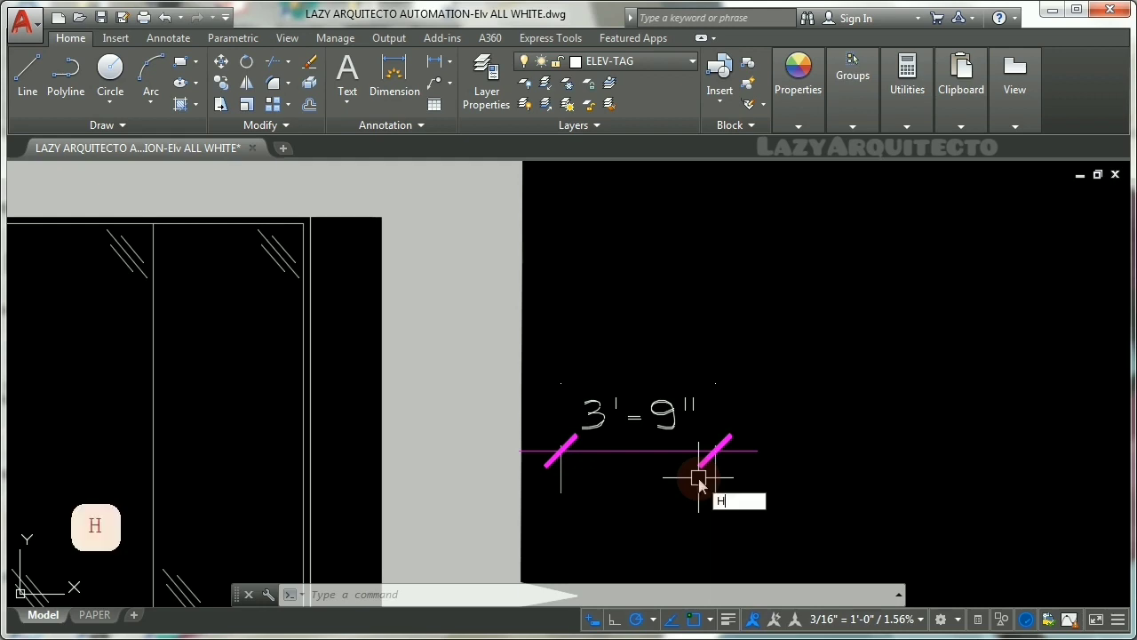
type("PLAYER")
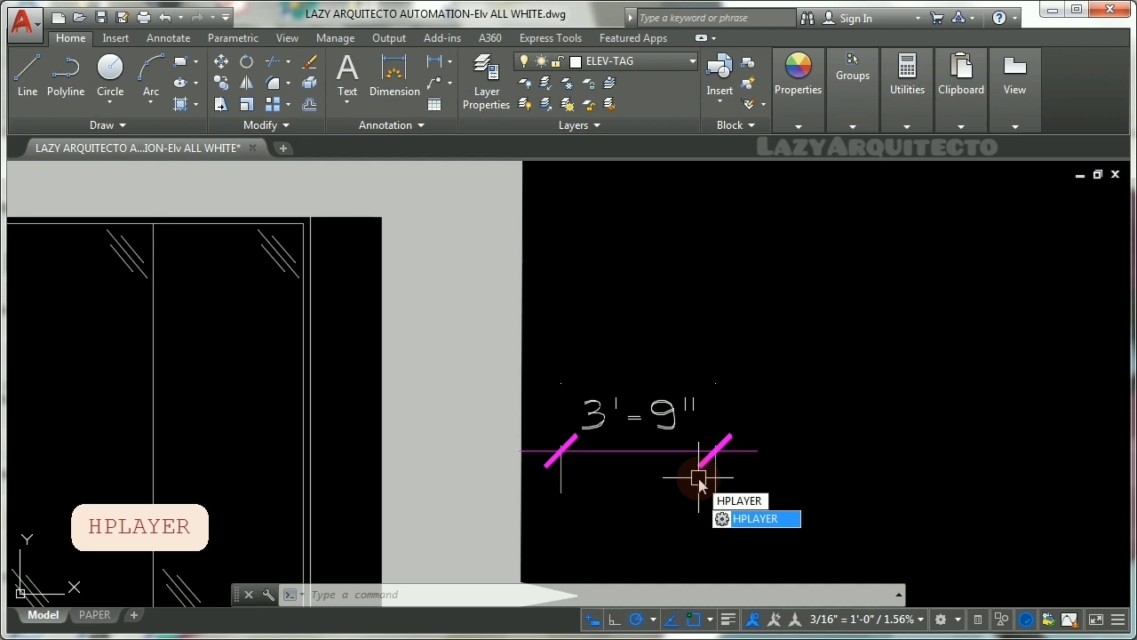
key("Return")
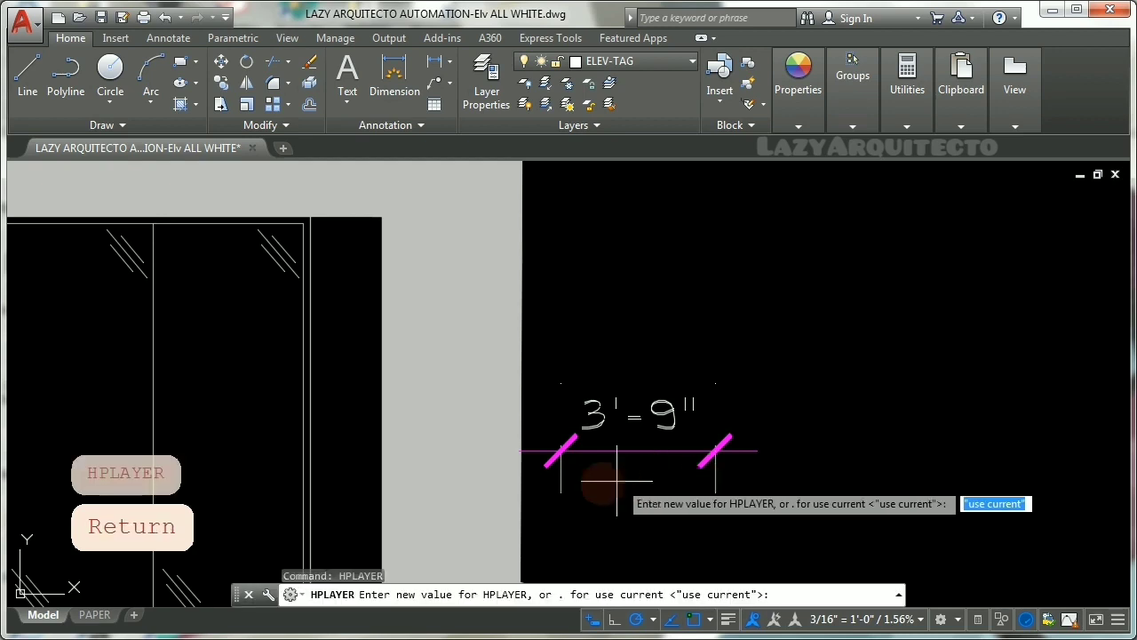
type("HATC")
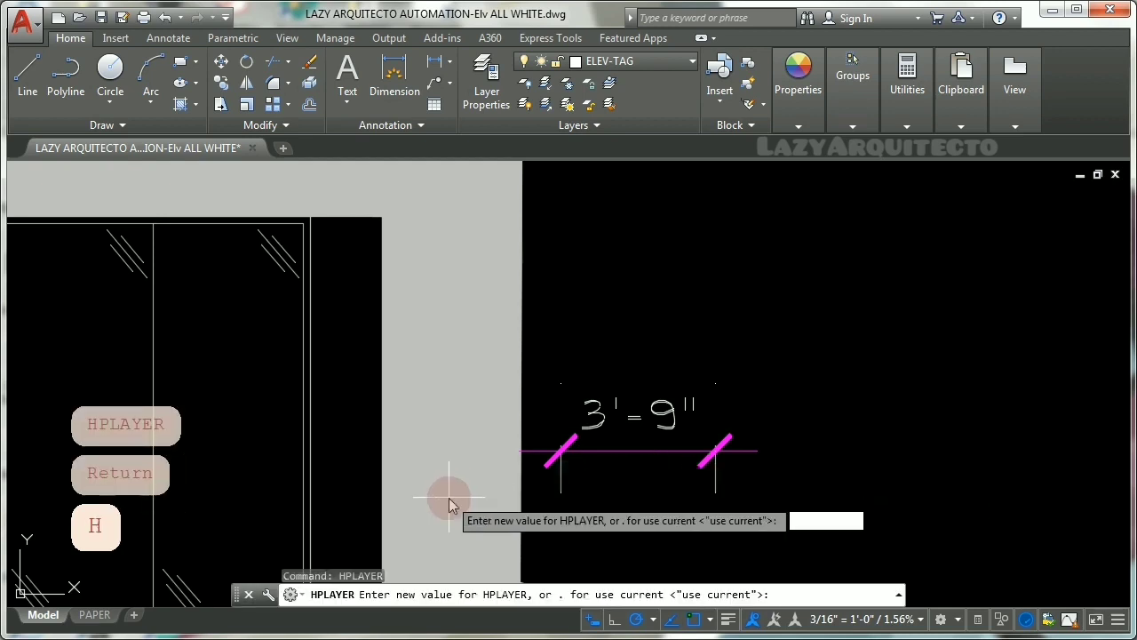
type("H")
key("Return")
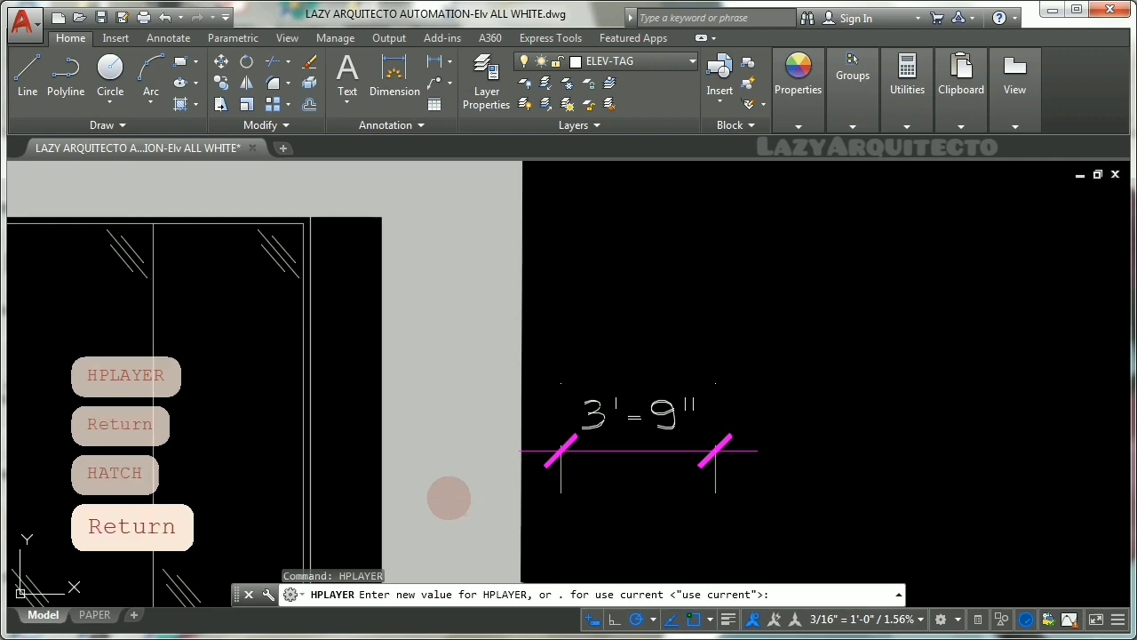
- Hatch the long narrow panel above the windows beside the yellow double door, and check which layer the hatch is on
scroll(503, 476, "down", 4)
middle_click_drag(503, 476, 635, 394)
key("h")
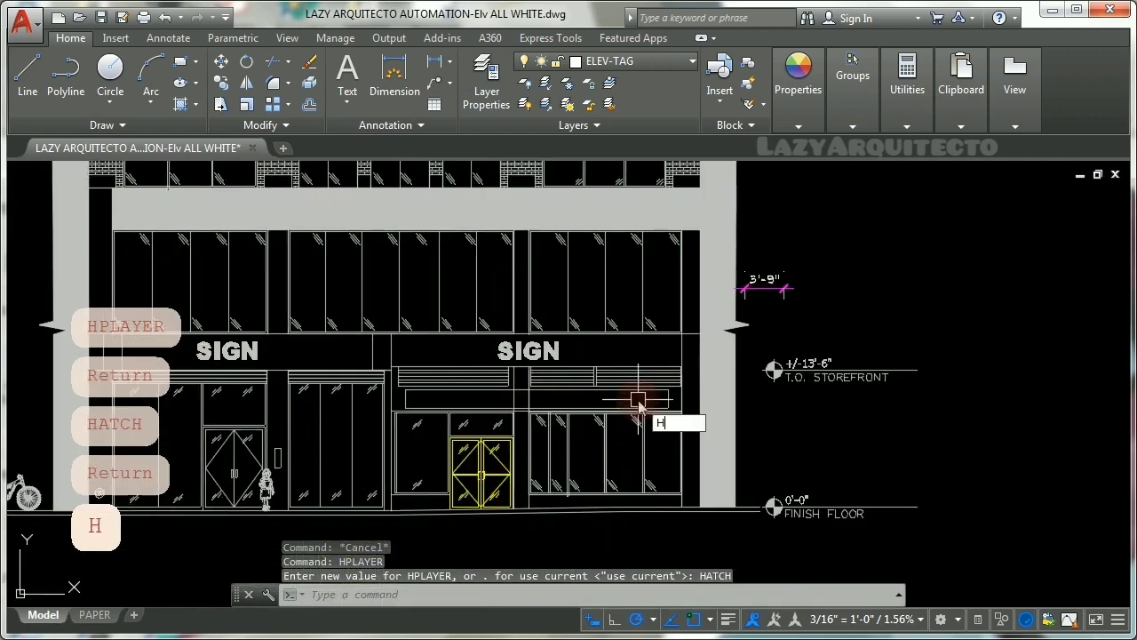
key("space")
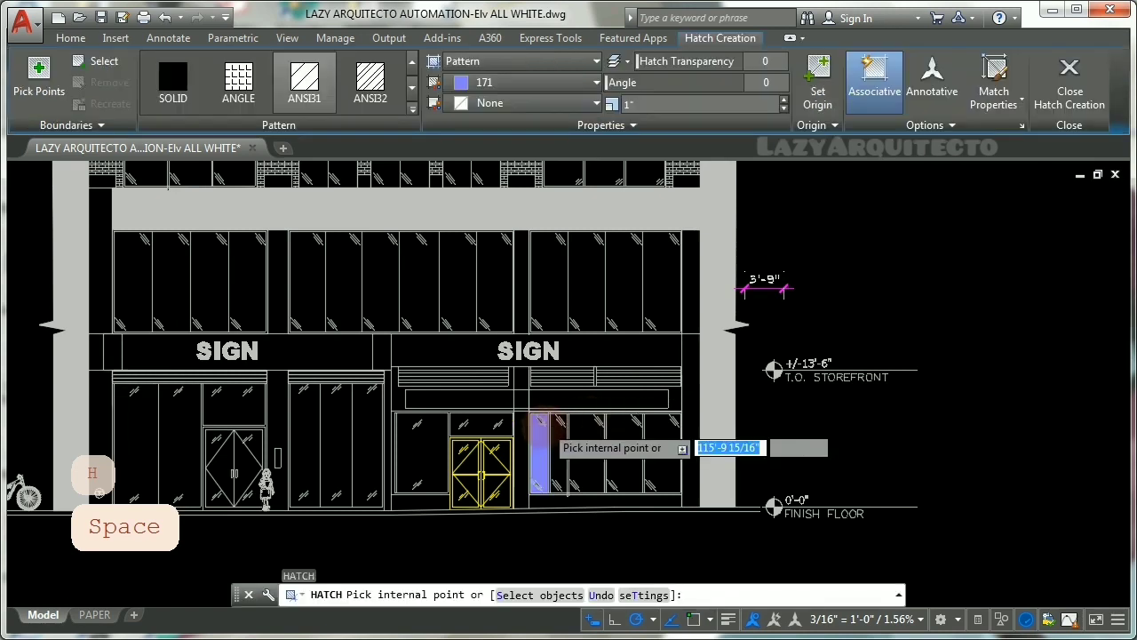
scroll(541, 432, "up", 6)
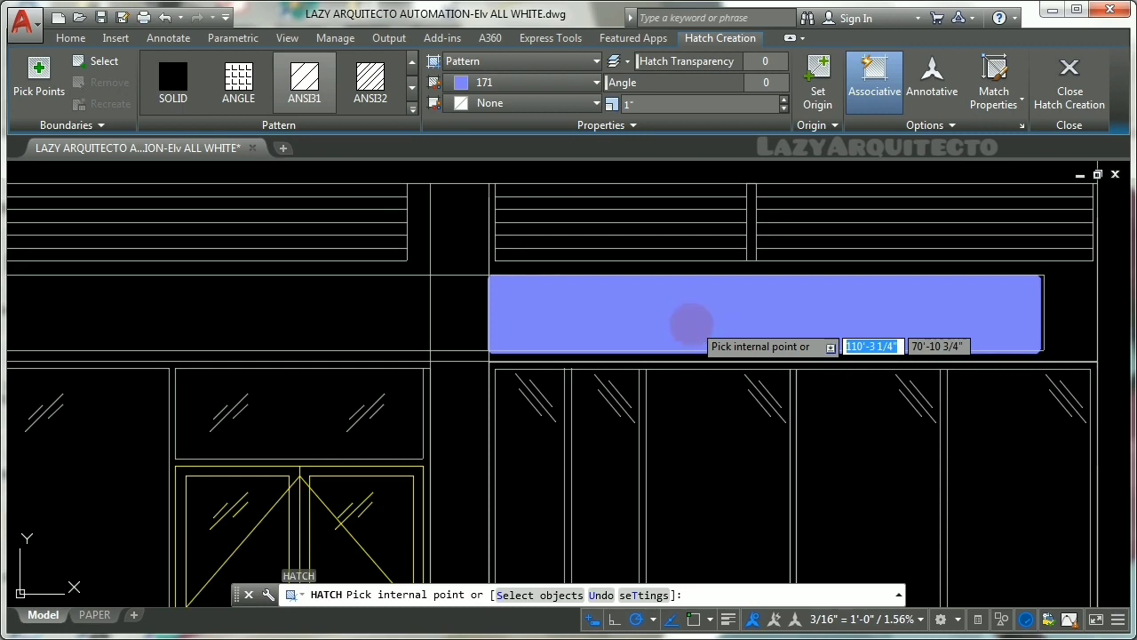
left_click(693, 311)
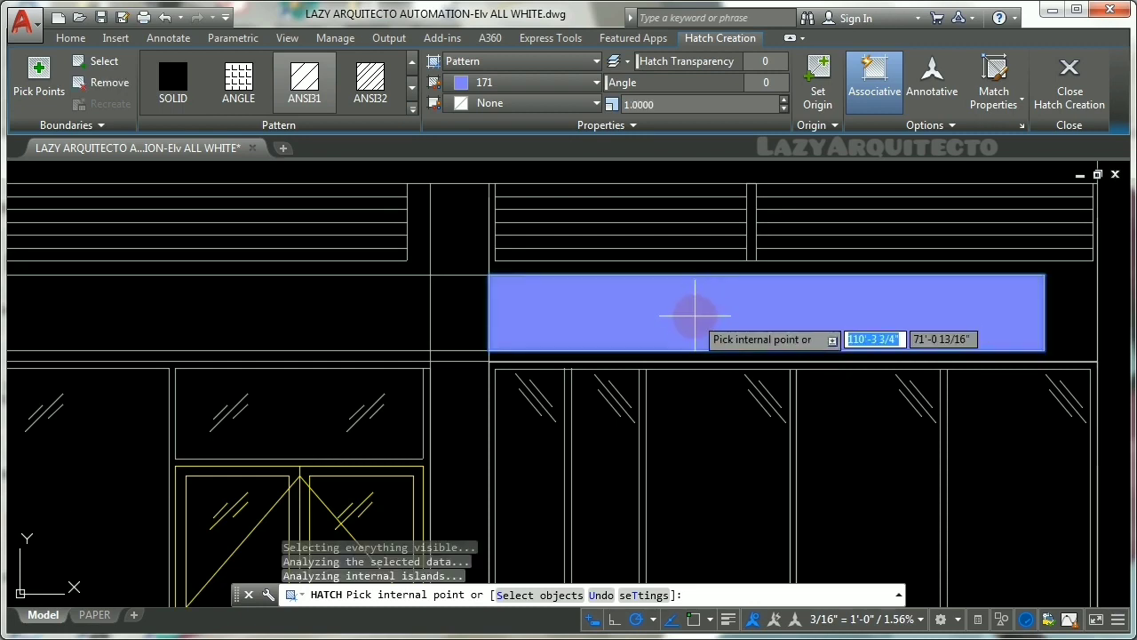
key("Return")
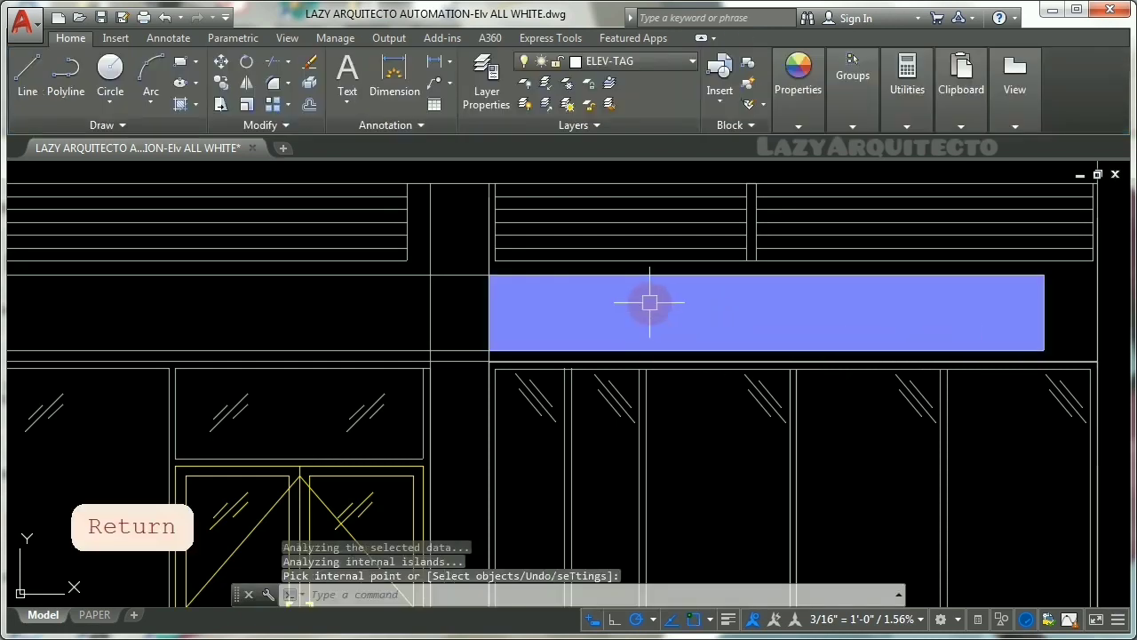
left_click(648, 299)
left_click(73, 39)
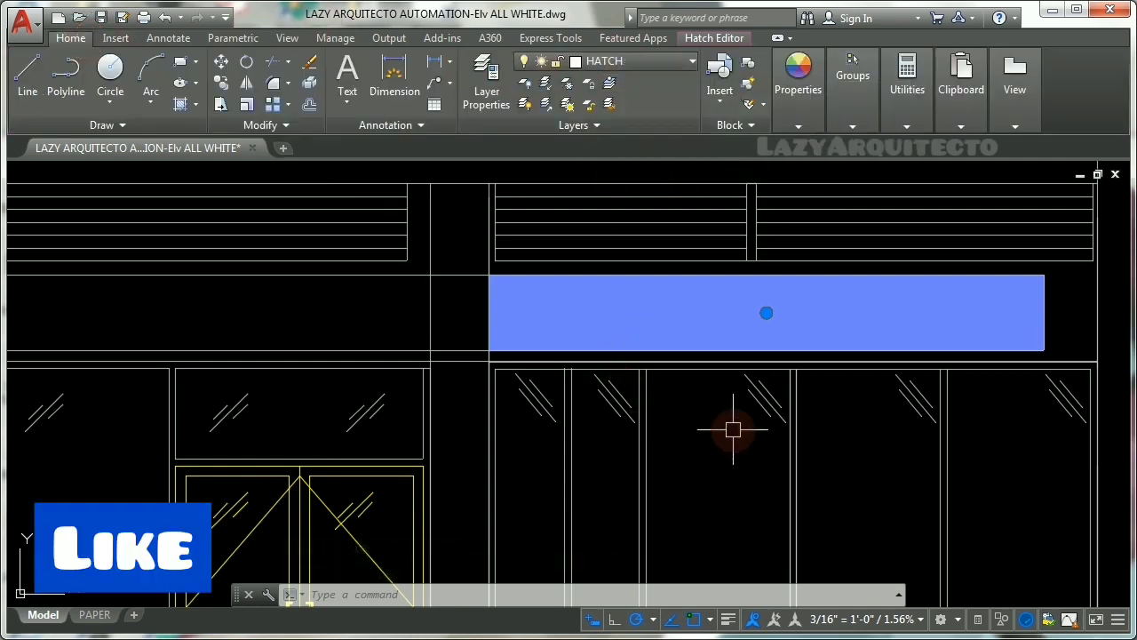
key("Escape")
scroll(739, 465, "down", 3)
key("Escape")
key("Escape")
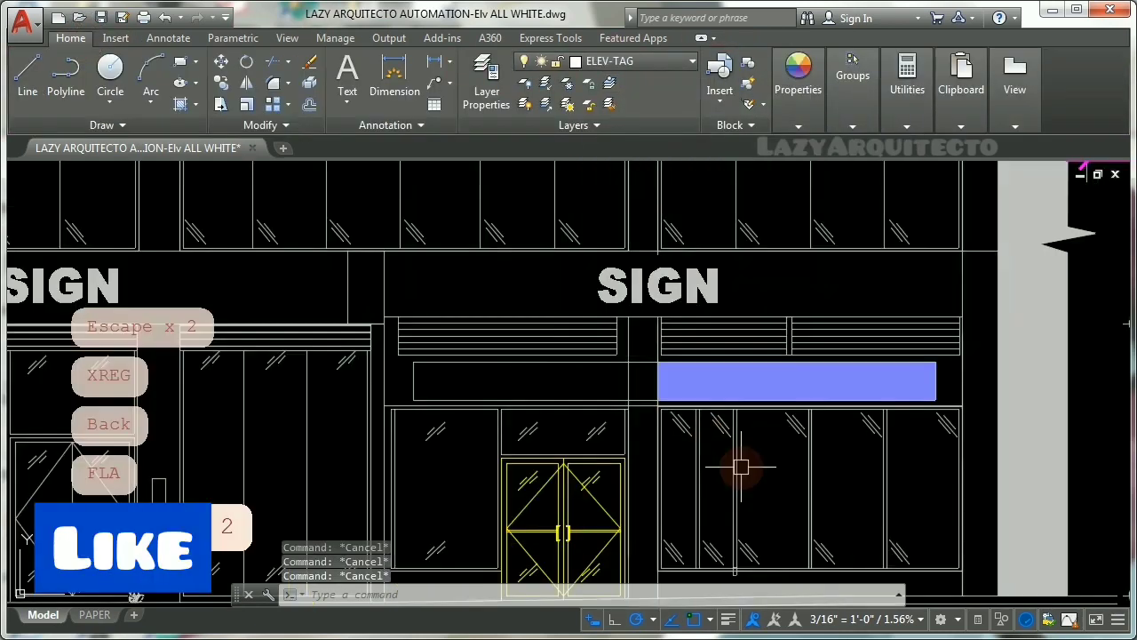
type("xREFLA")
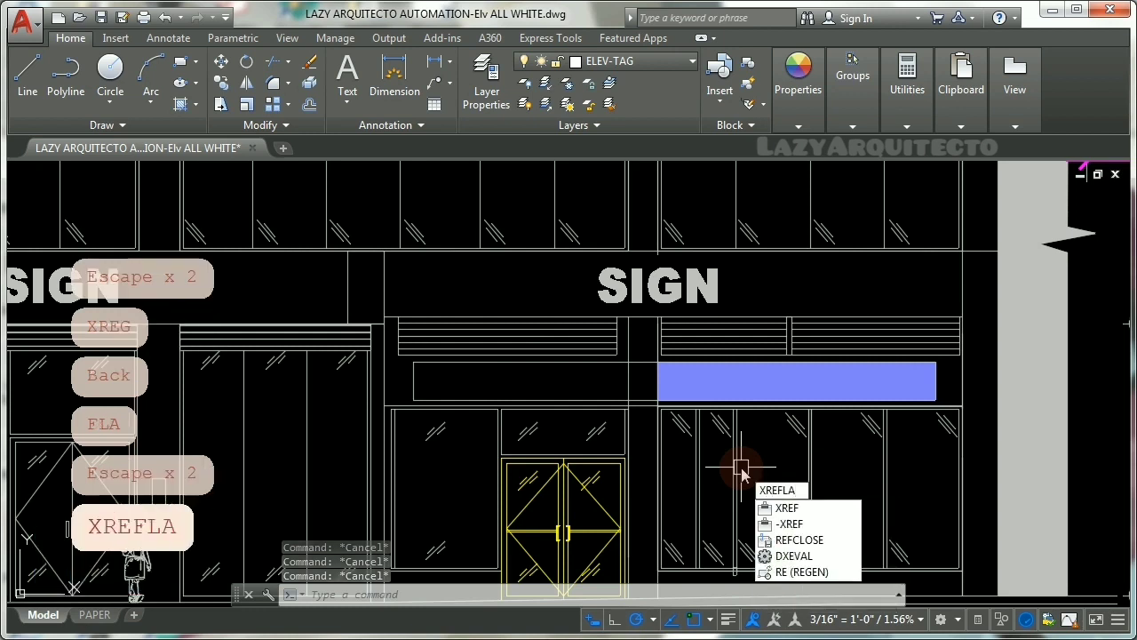
key("Escape")
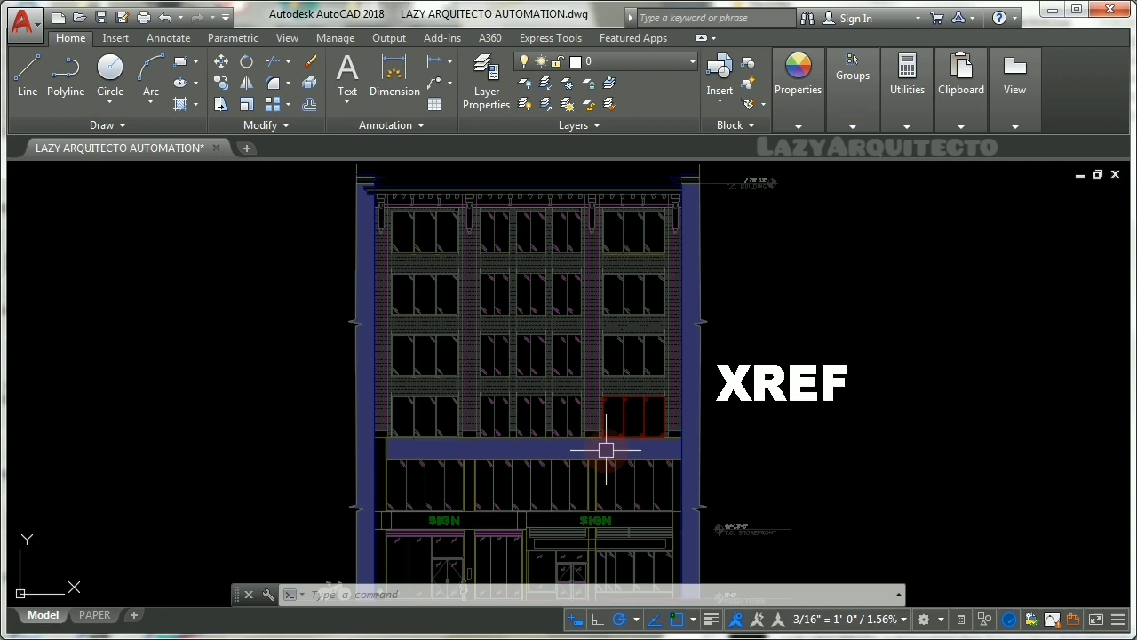
- In the LAZY ARQUITECTO AUTOMATION drawing, turn off the xref layer that holds the green storefront SIGN text
left_click(524, 86)
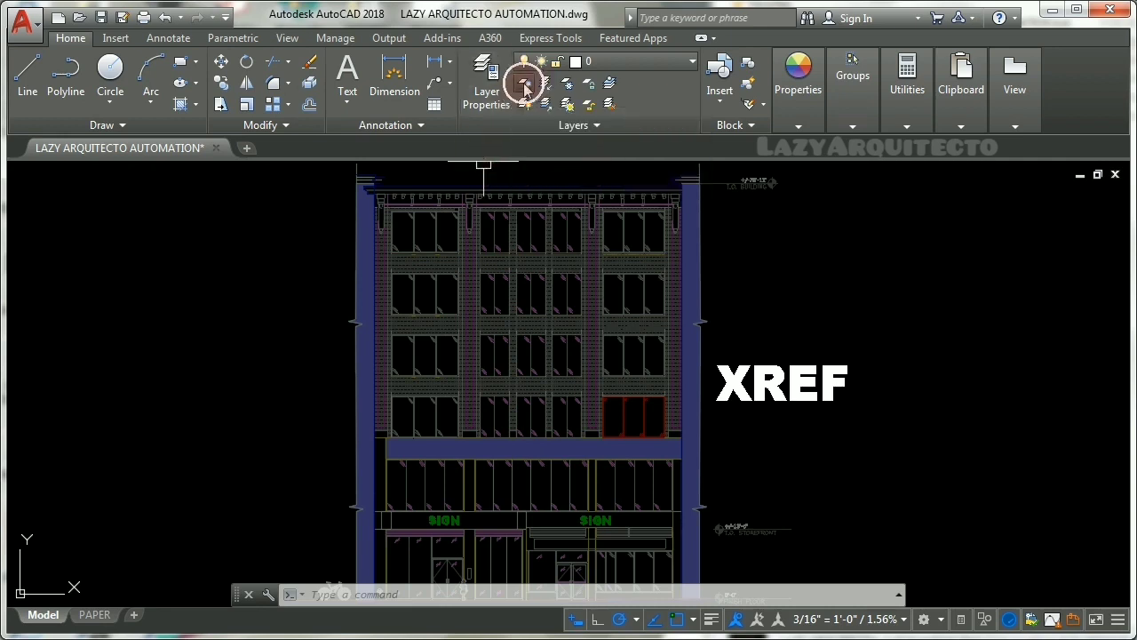
scroll(450, 543, "up", 3)
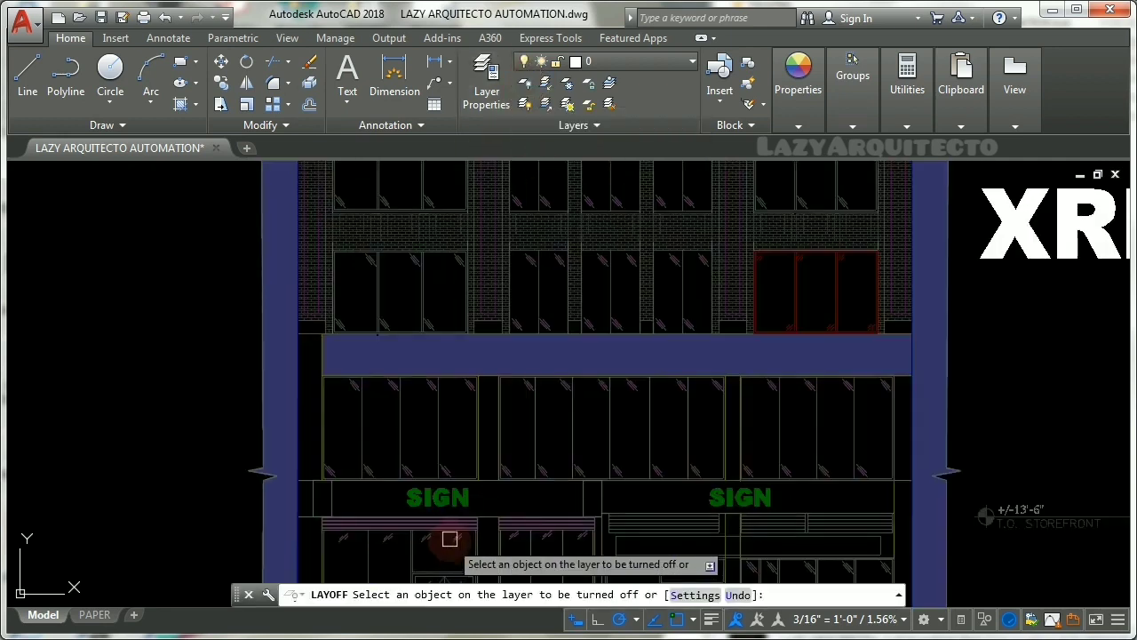
middle_click_drag(450, 536, 483, 432)
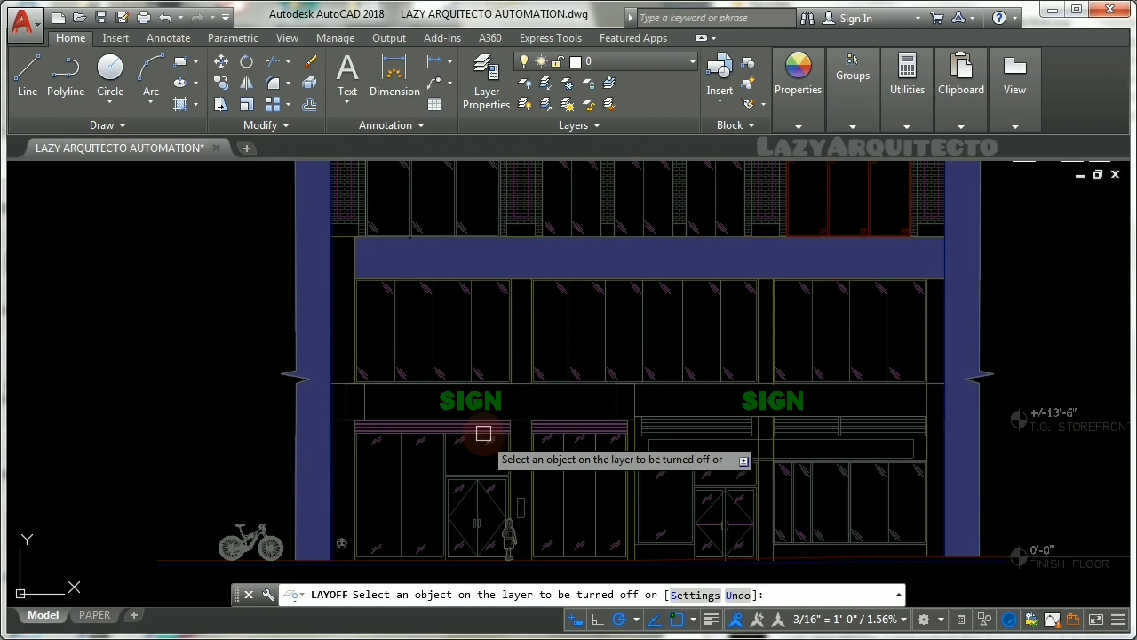
left_click(759, 397)
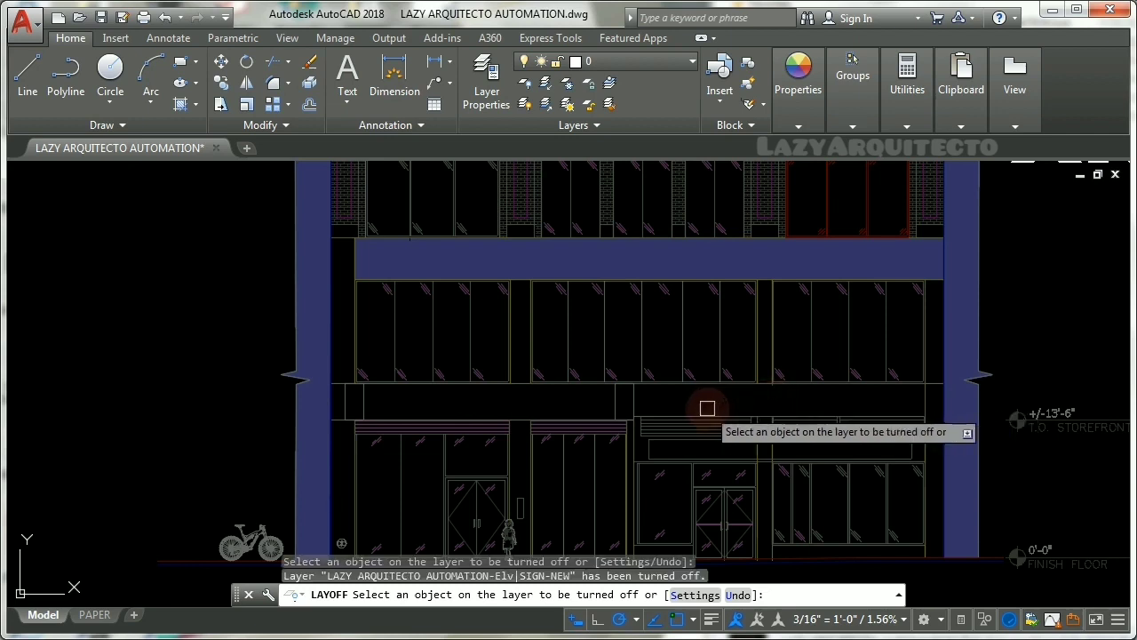
key("Return")
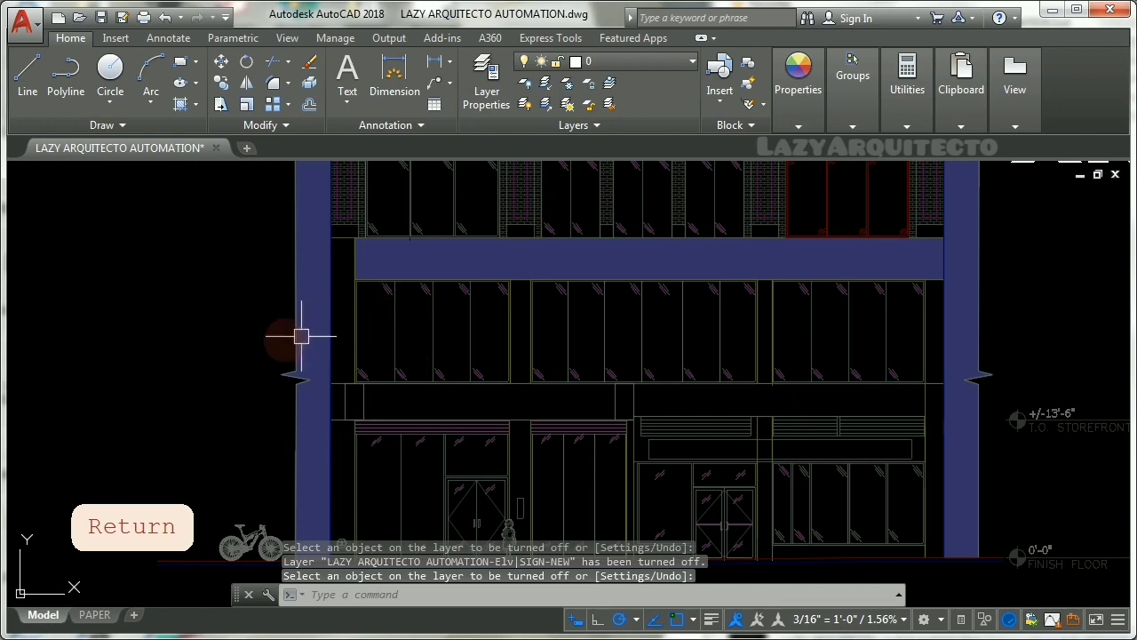
- Open the layer manager, sort the layers by on/off state, and turn the xref's SIGN-NEW layer back on
type("LA")
key("Return")
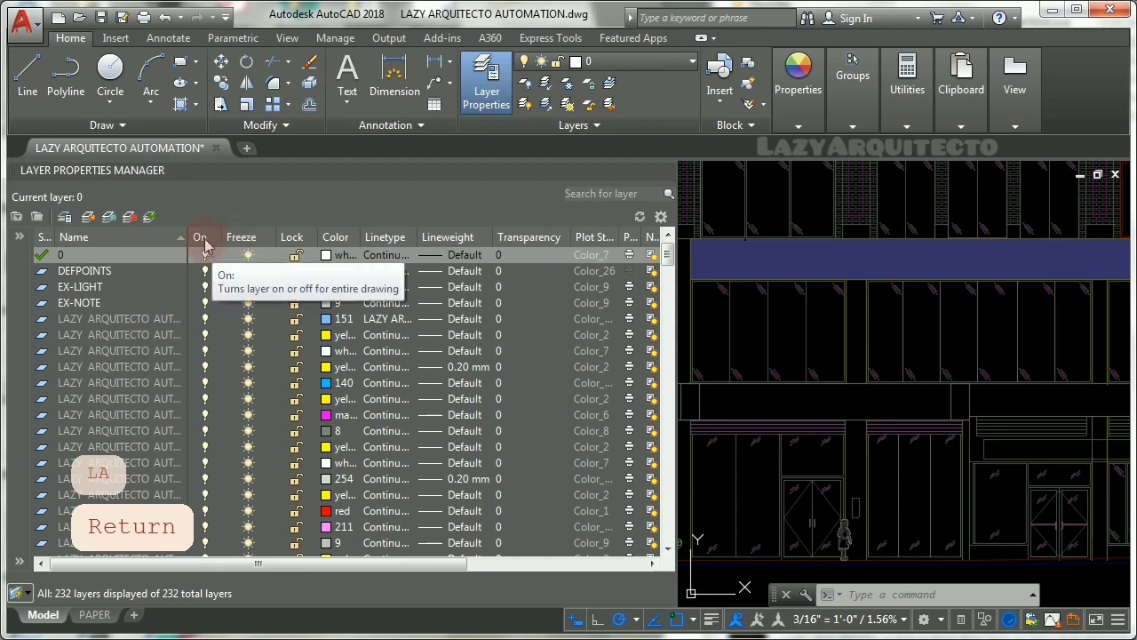
left_click(200, 237)
left_click(199, 238)
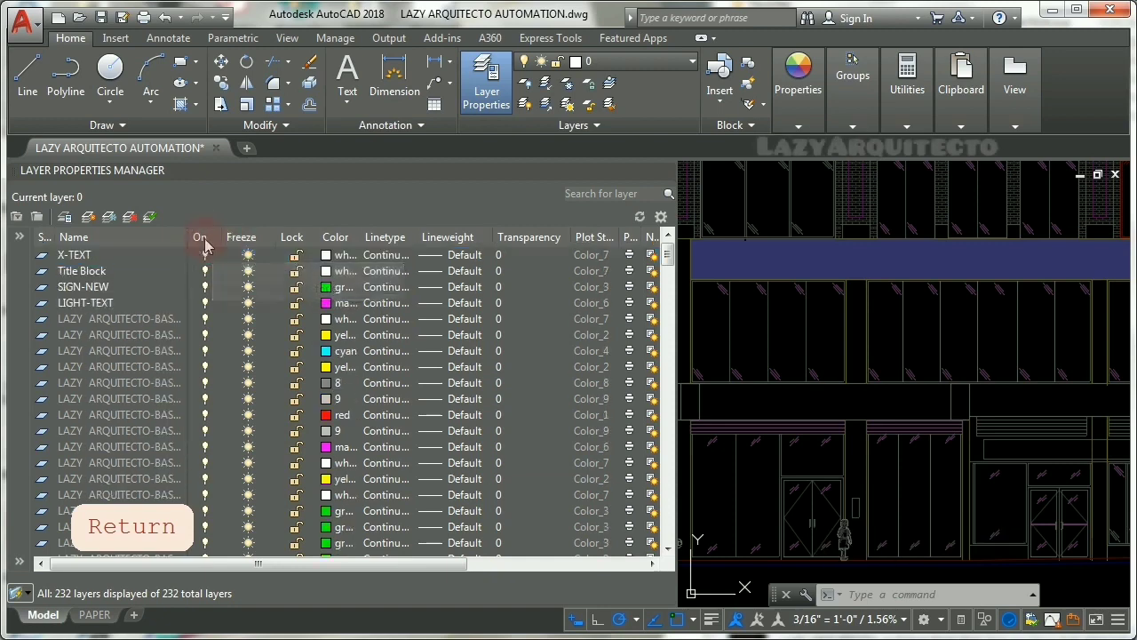
left_click(200, 237)
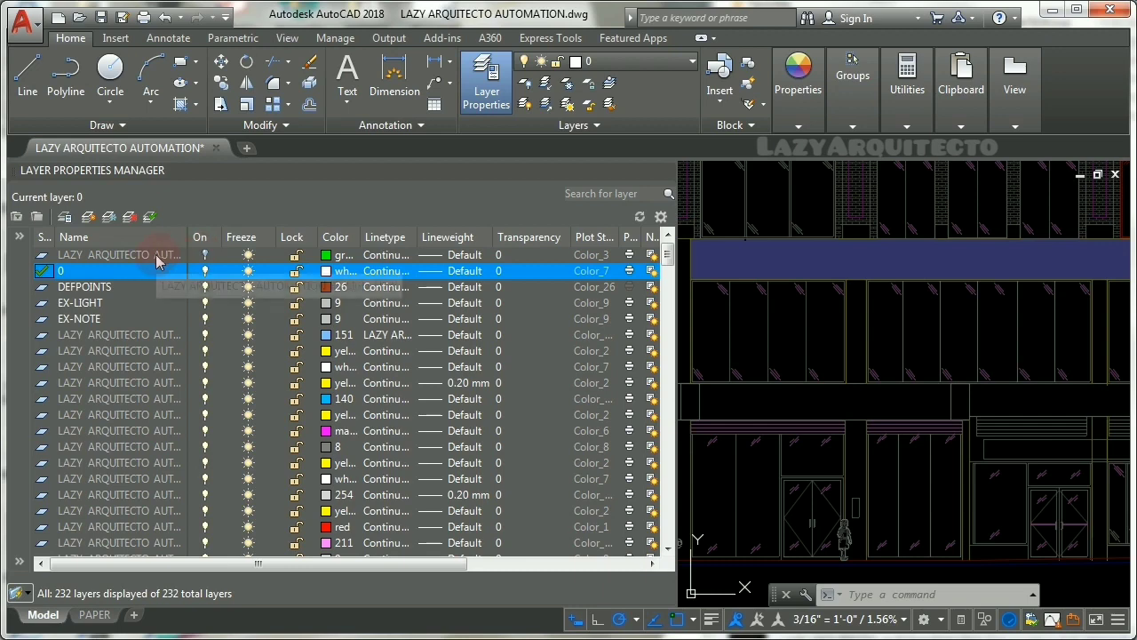
left_click(204, 258)
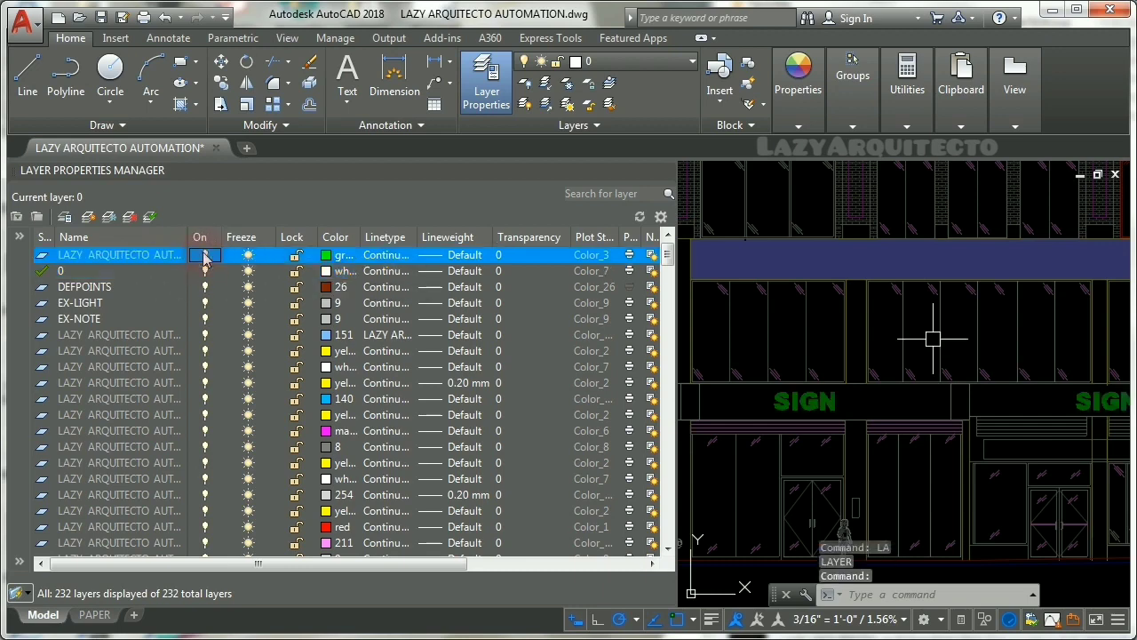
- Set the color of the xref's SIGN-NEW layer to magenta
left_click(326, 256)
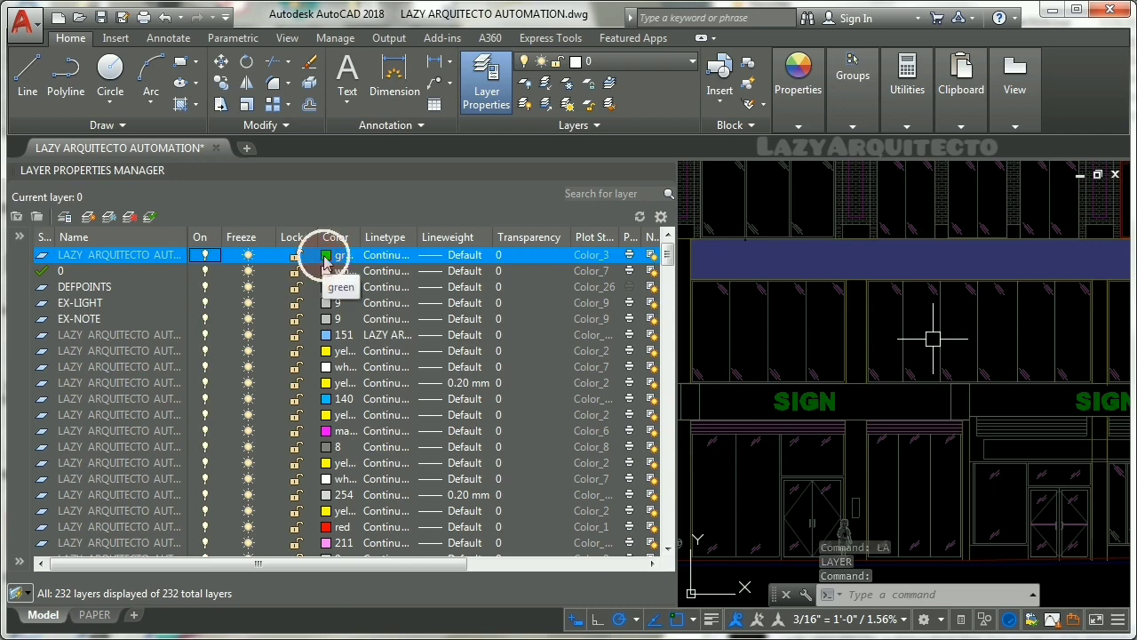
left_click_drag(736, 207, 591, 200)
left_click(632, 409)
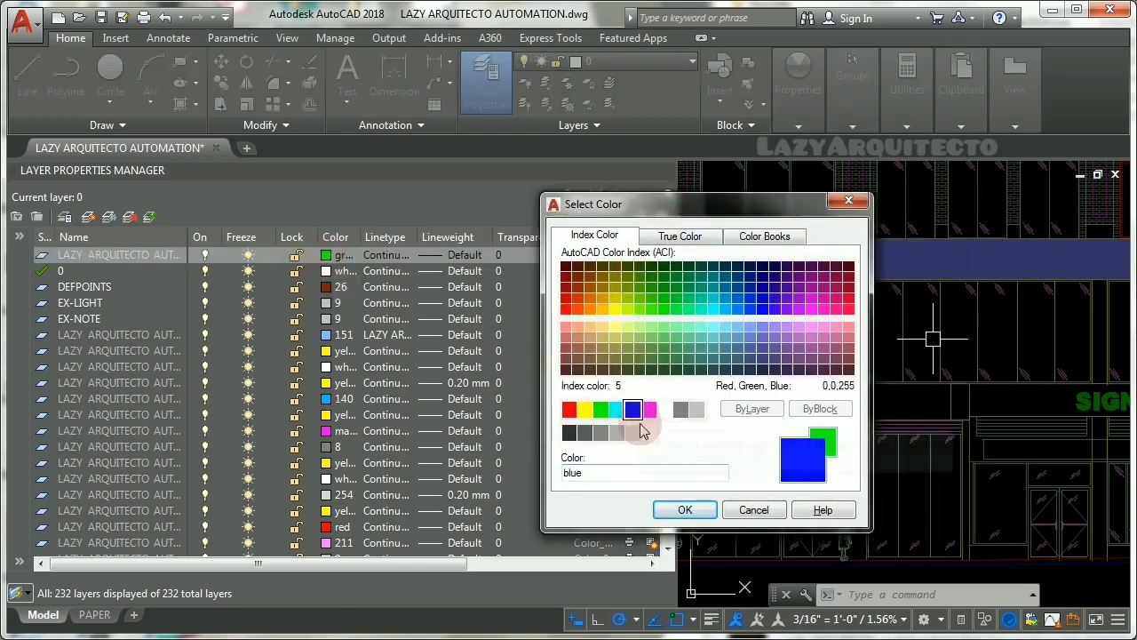
left_click(650, 410)
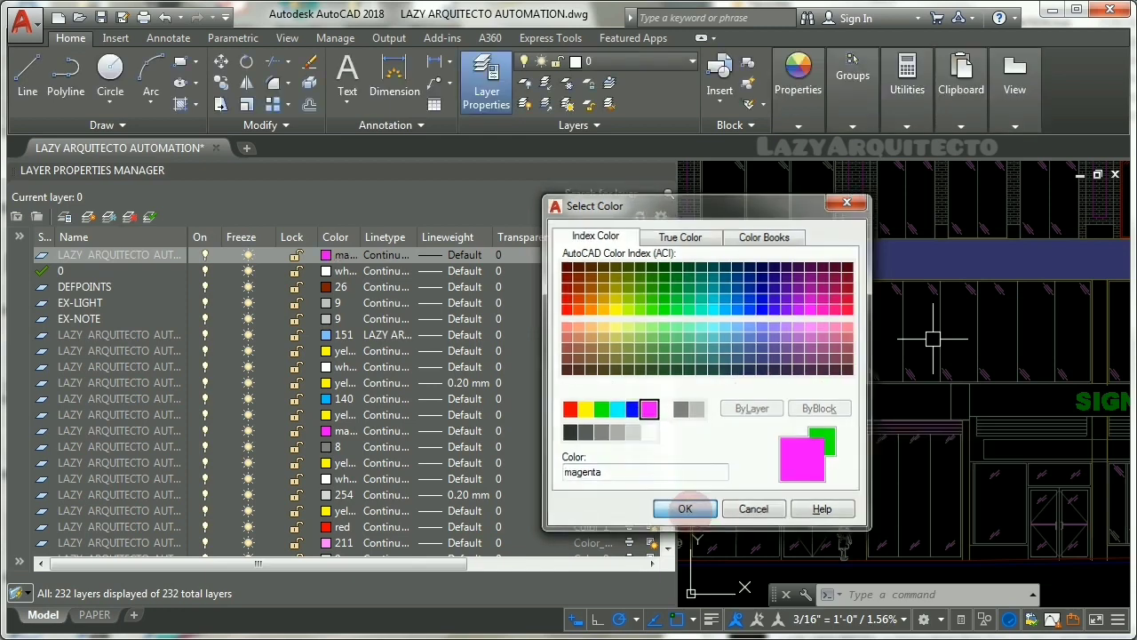